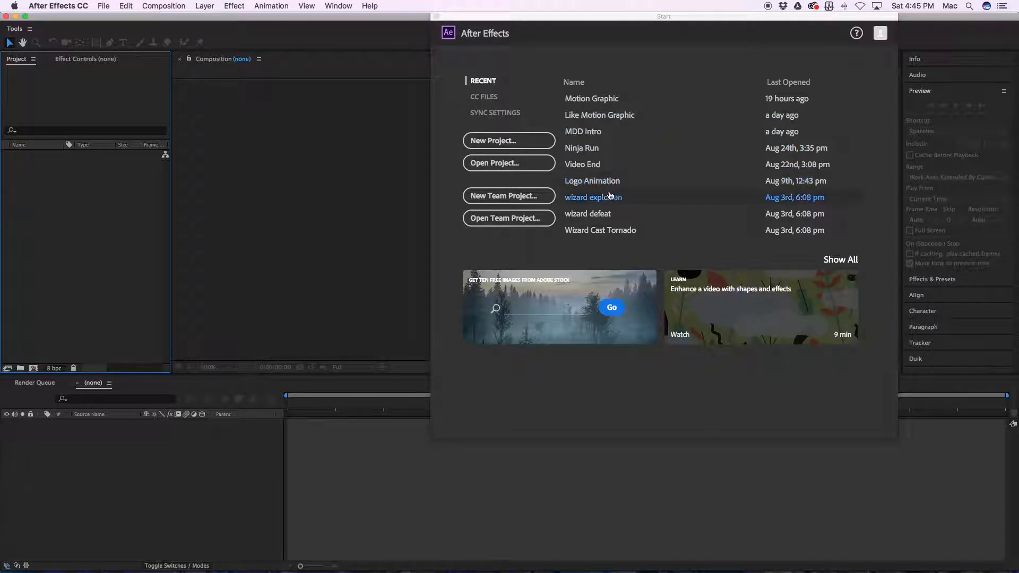
# Step: Start a new project and create a 1920 x 1080 composition at 24 frames per second lasting 10 seconds
pyautogui.click(514, 142)
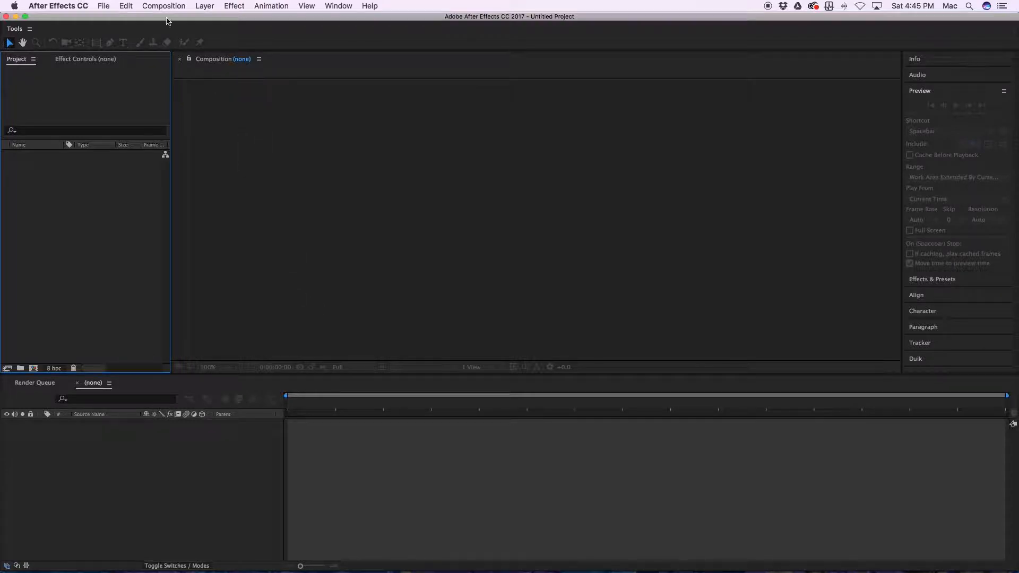
pyautogui.click(153, 7)
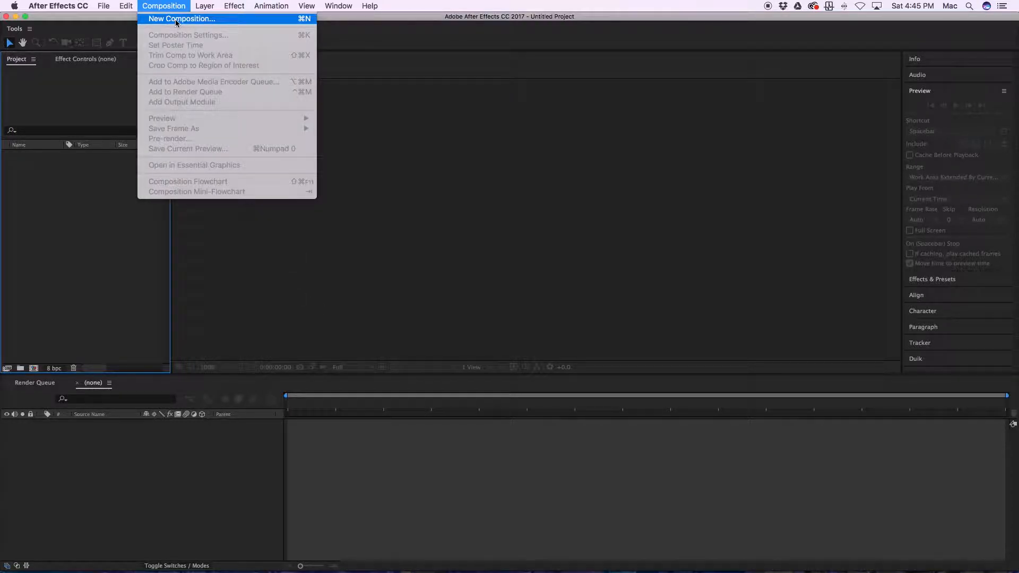
pyautogui.click(177, 20)
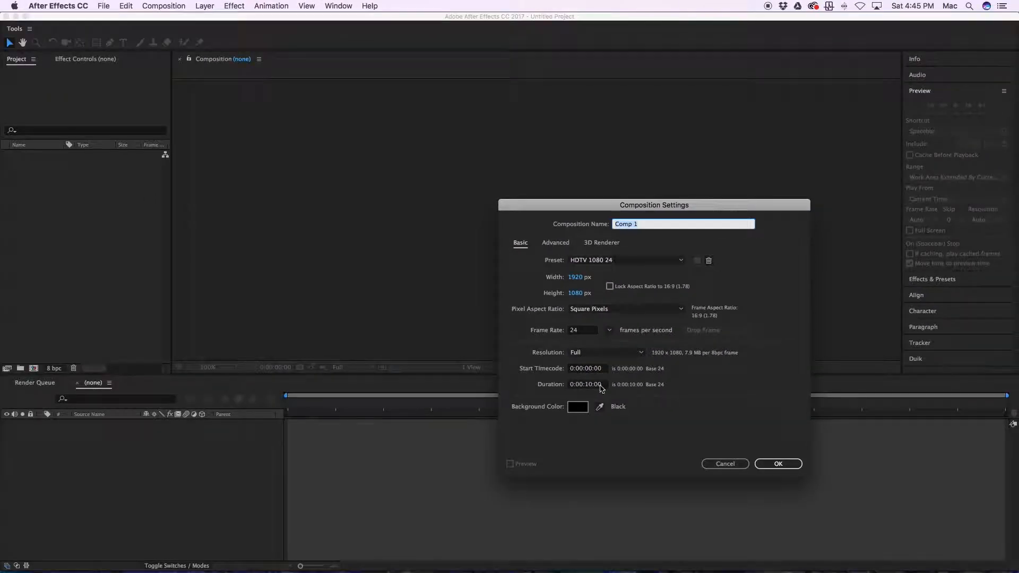
pyautogui.click(778, 464)
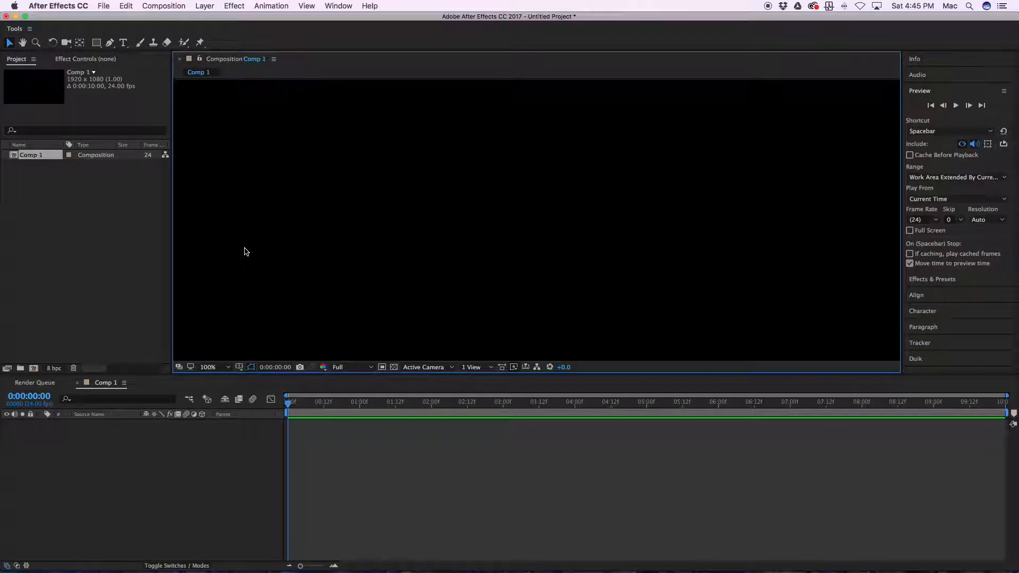
# Step: Collapse the Preview panel's settings and make the timeline the active area
pyautogui.click(93, 248)
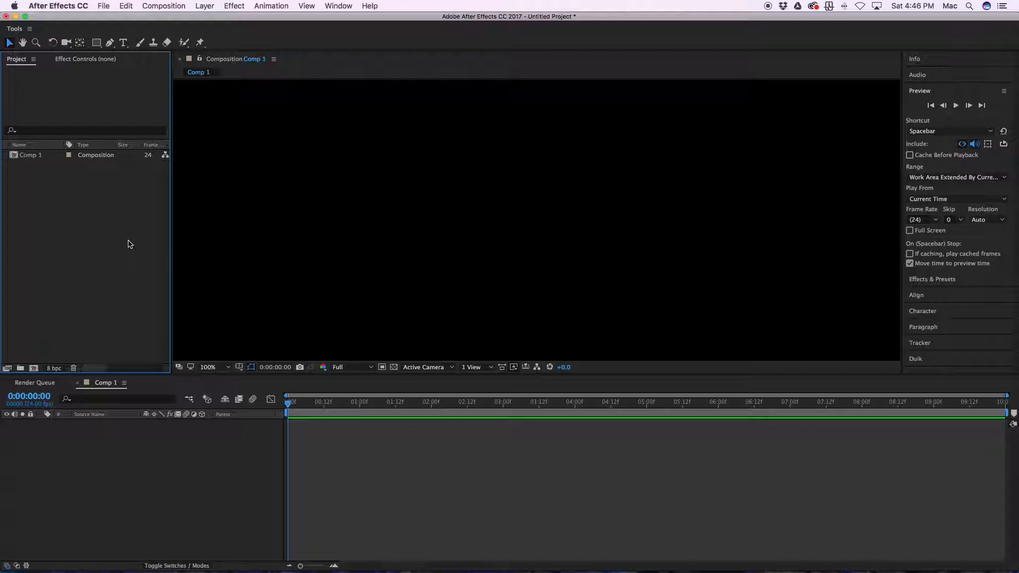
pyautogui.click(403, 237)
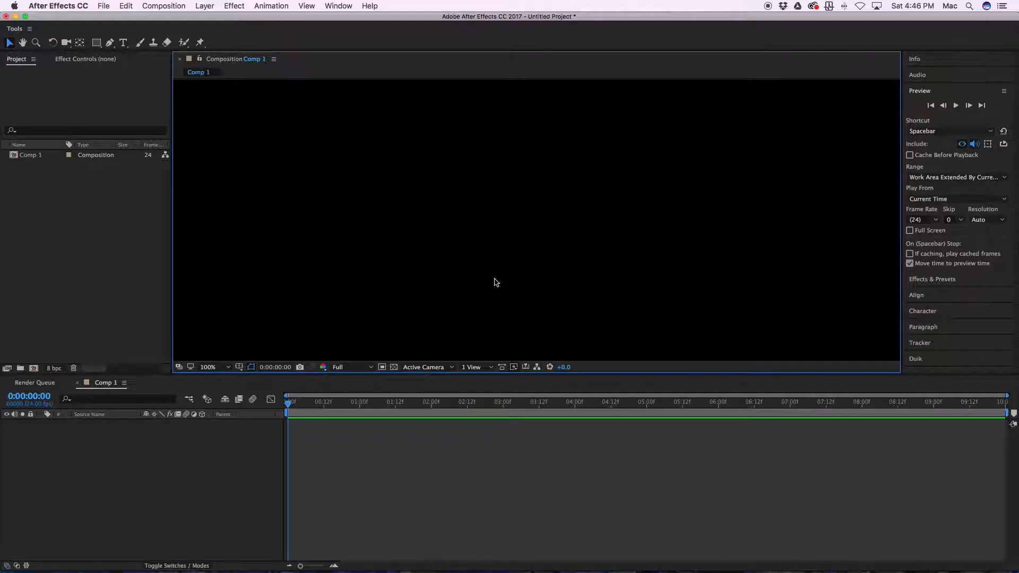
pyautogui.click(977, 139)
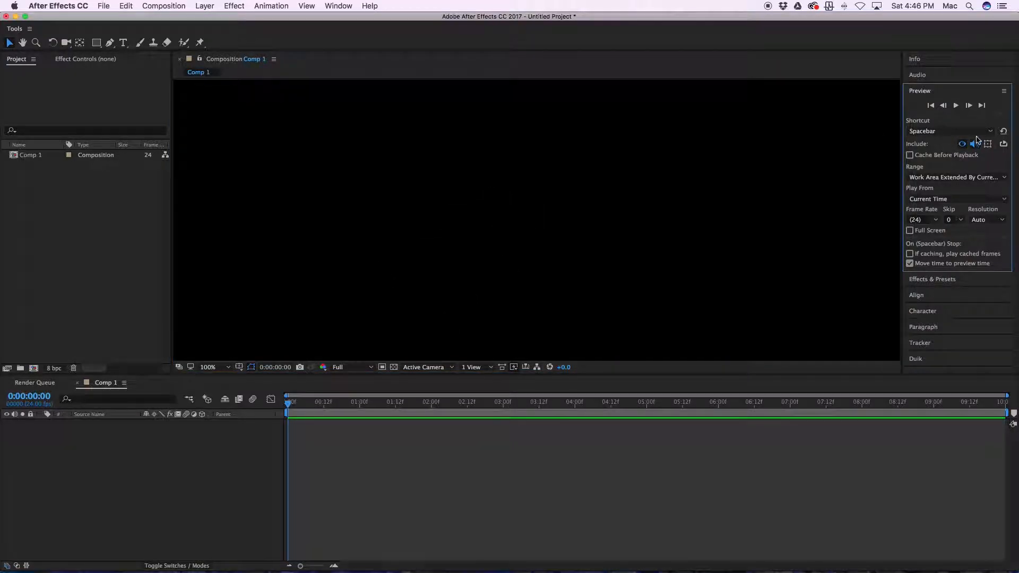
pyautogui.click(941, 93)
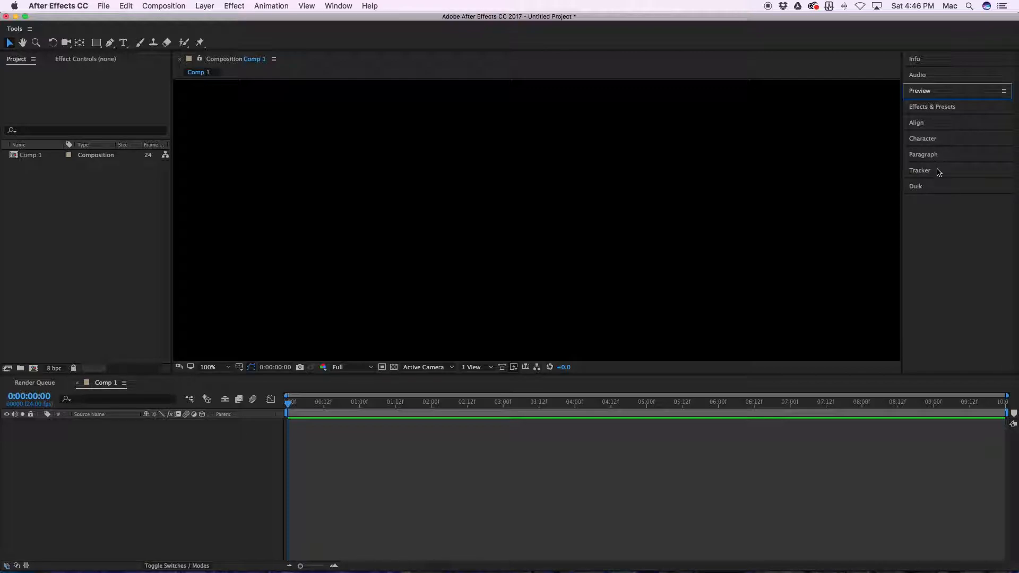
pyautogui.click(388, 478)
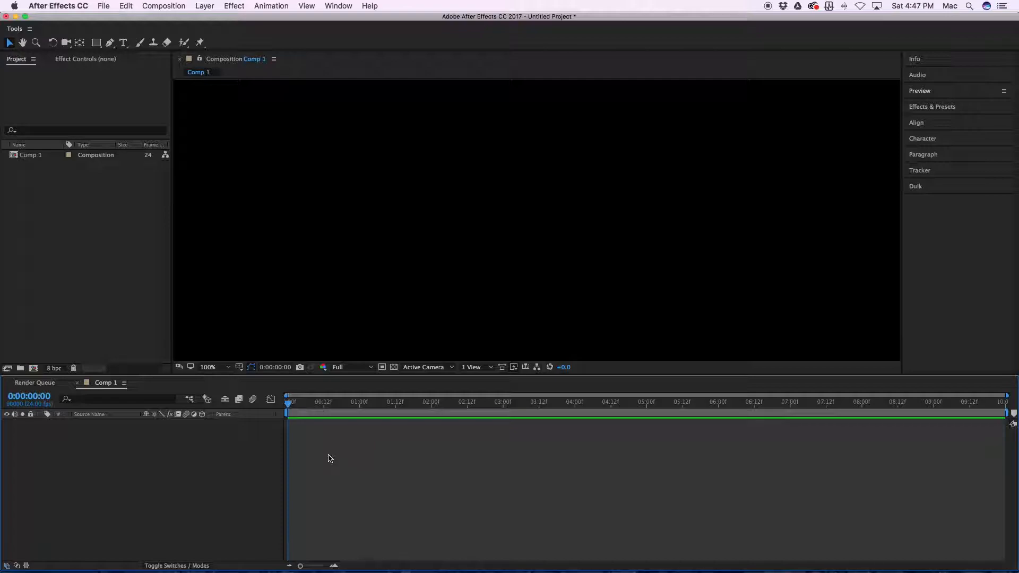
# Step: Draw a rectangle with the Rectangle tool in the upper-left part of the composition, spanning about half the frame's width and height
pyautogui.press('q')
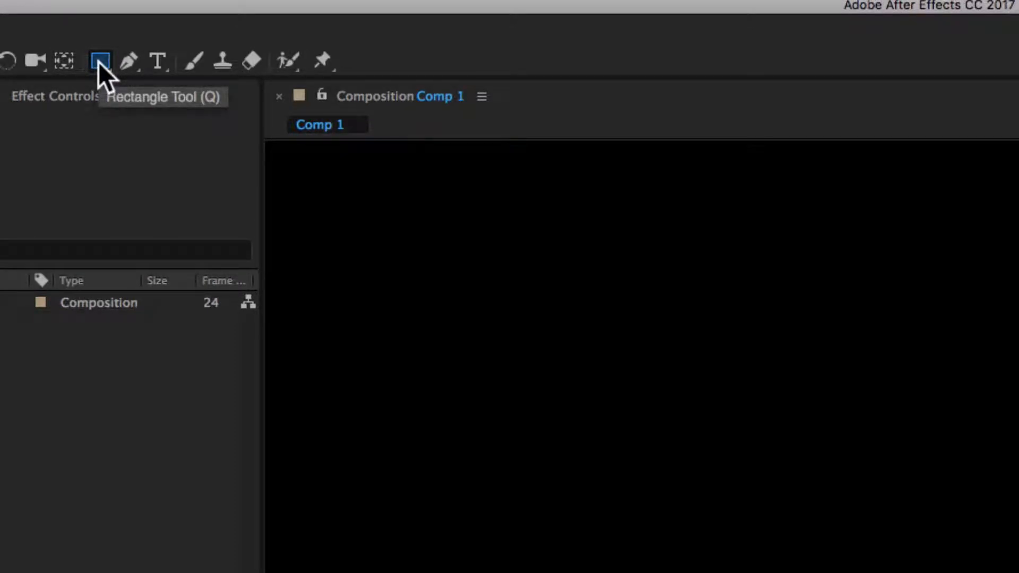
pyautogui.press('q')
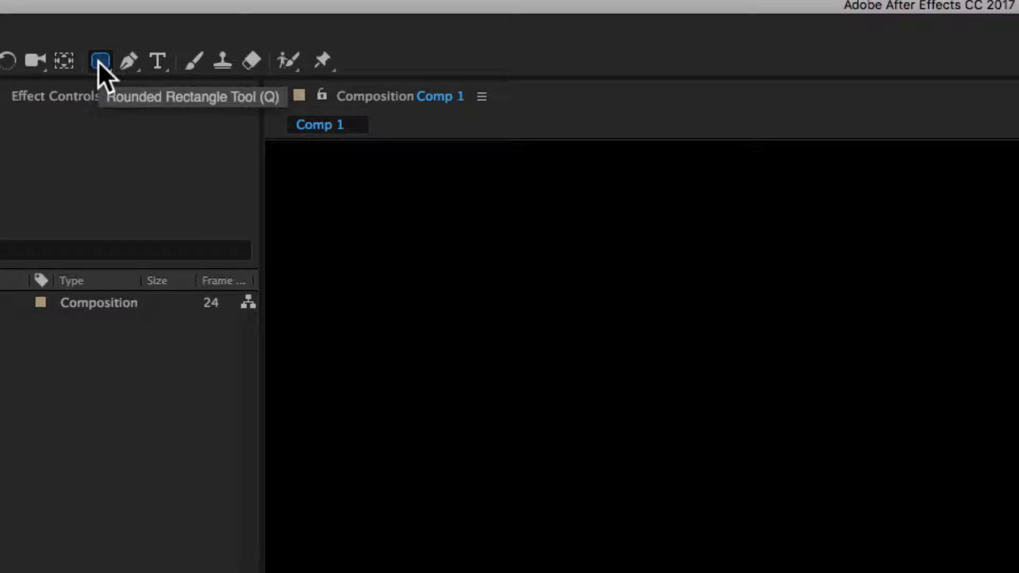
pyautogui.press('q')
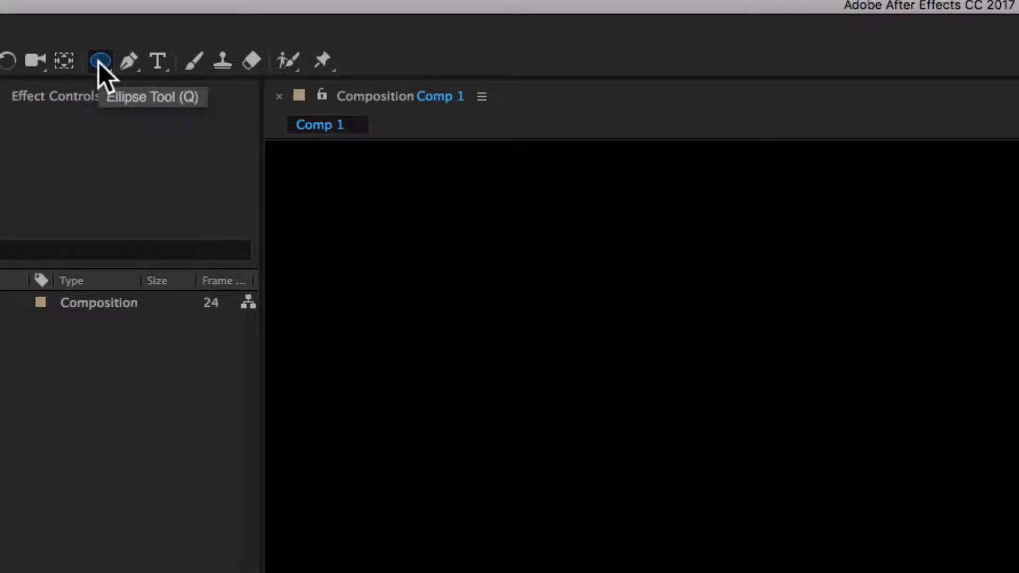
pyautogui.press('q')
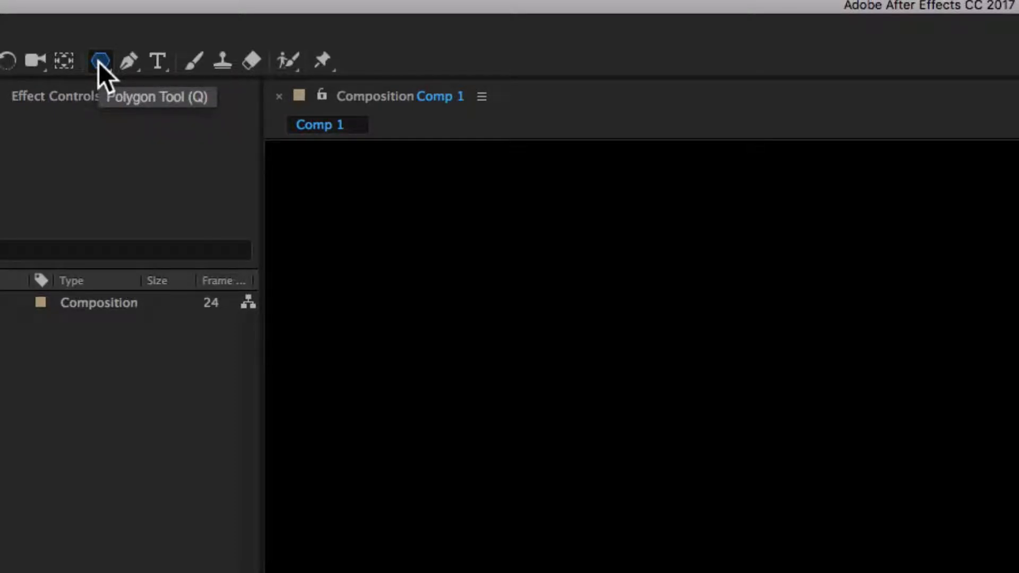
pyautogui.press('q')
pyautogui.press('q')
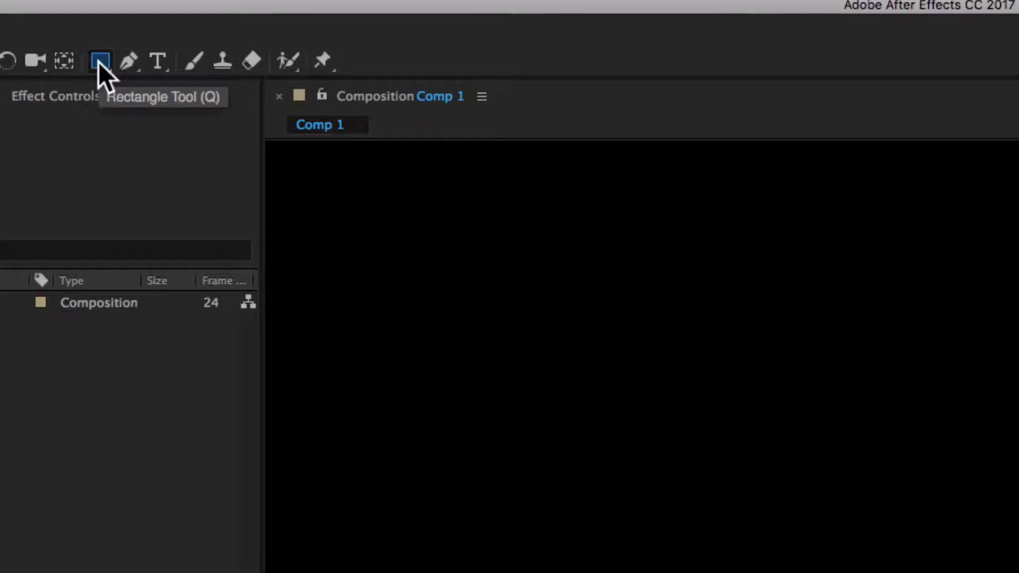
pyautogui.moveTo(331, 132); pyautogui.dragTo(552, 275)
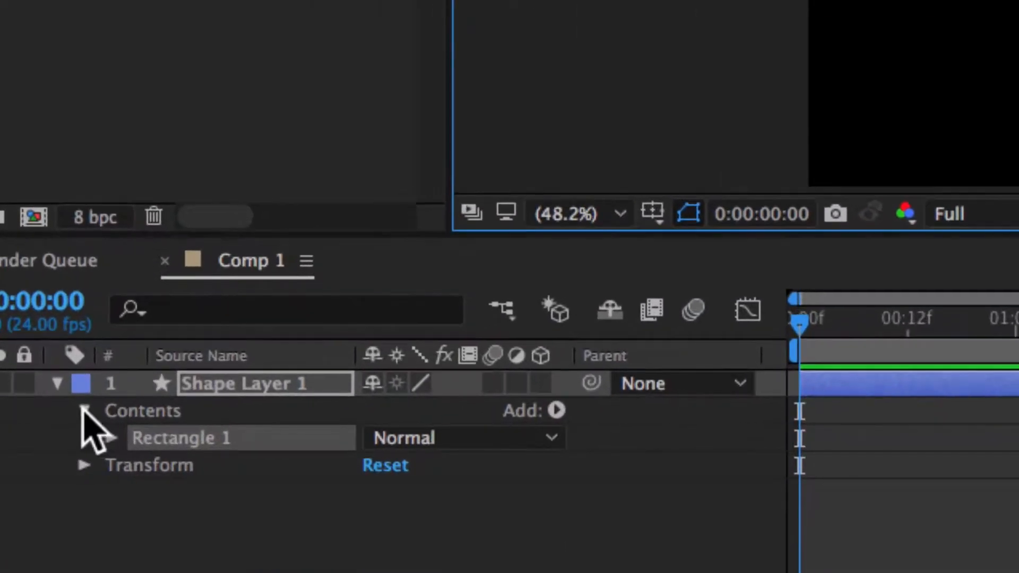
# Step: Examine the rectangle's contents and Shape Layer 1's Position, Rotation, Scale, Opacity and Anchor Point properties one at a time
pyautogui.click(108, 438)
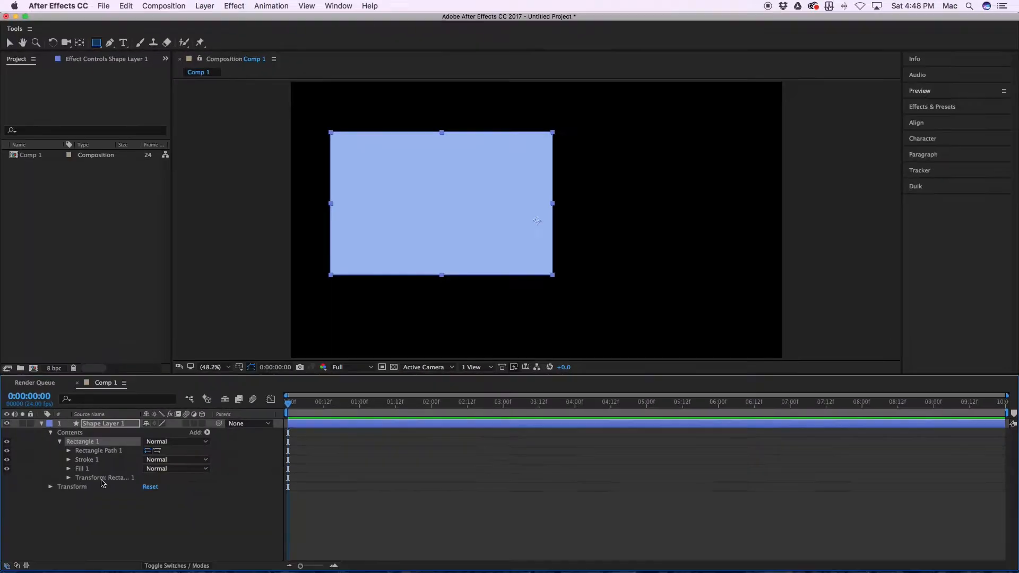
pyautogui.click(93, 555)
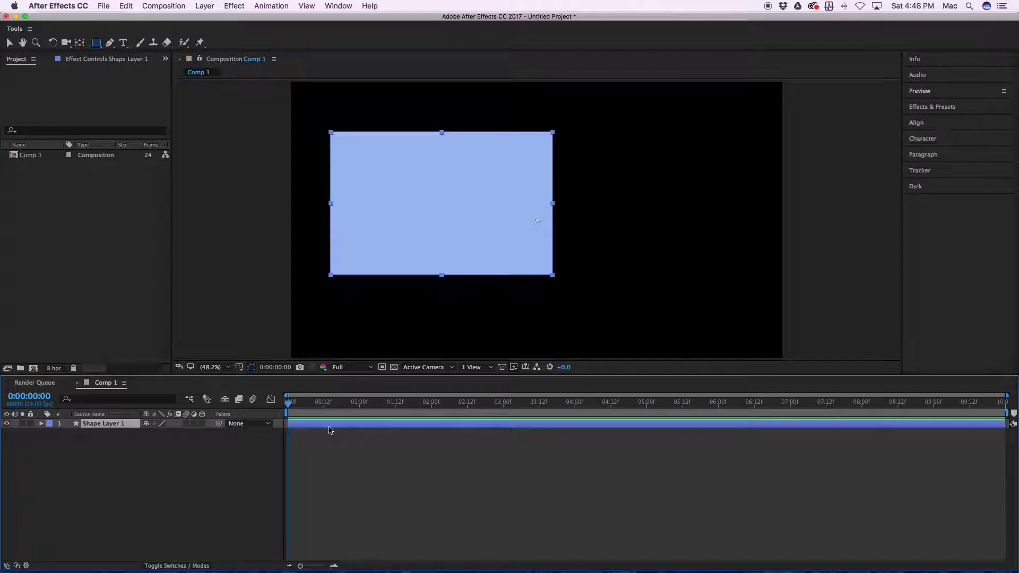
pyautogui.press('p')
pyautogui.press('r')
pyautogui.press('s')
pyautogui.press('t')
pyautogui.press('a')
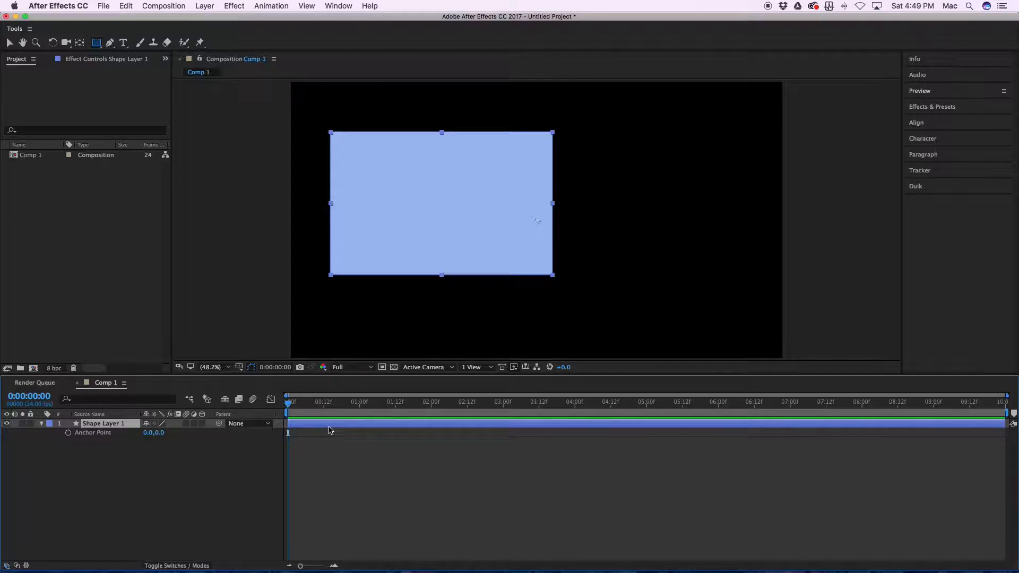
# Step: Move the rectangle near the centre of the composition and turn on Position keyframing for its layer at 0 seconds
pyautogui.press('v')
pyautogui.moveTo(497, 249); pyautogui.dragTo(588, 257)
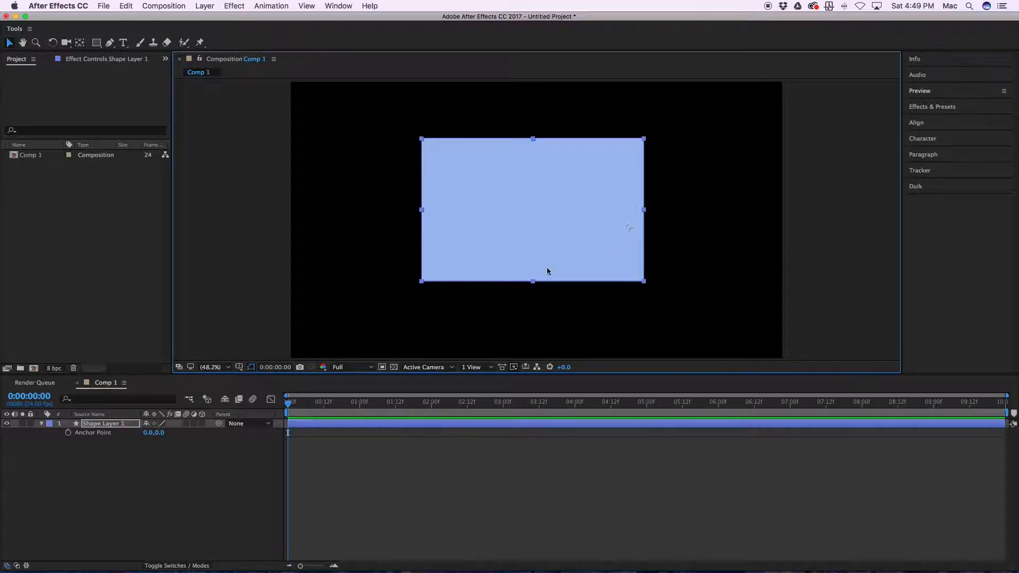
pyautogui.click(307, 426)
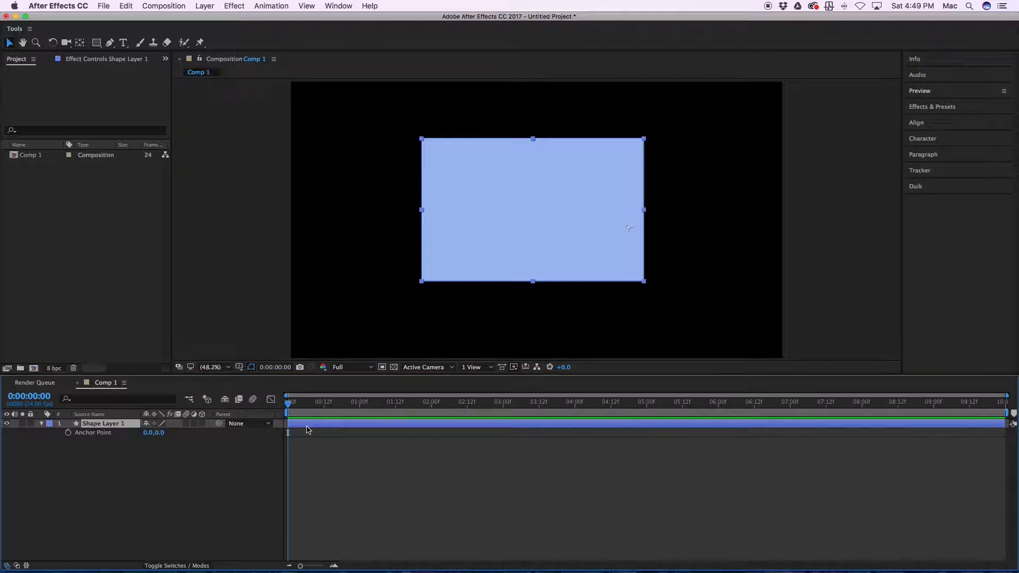
pyautogui.press('p')
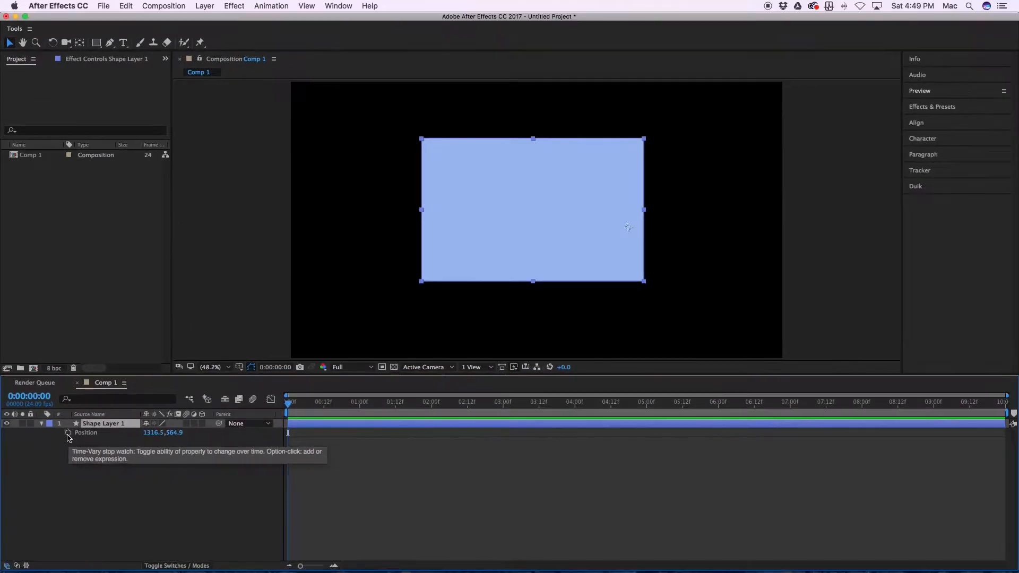
pyautogui.click(71, 423)
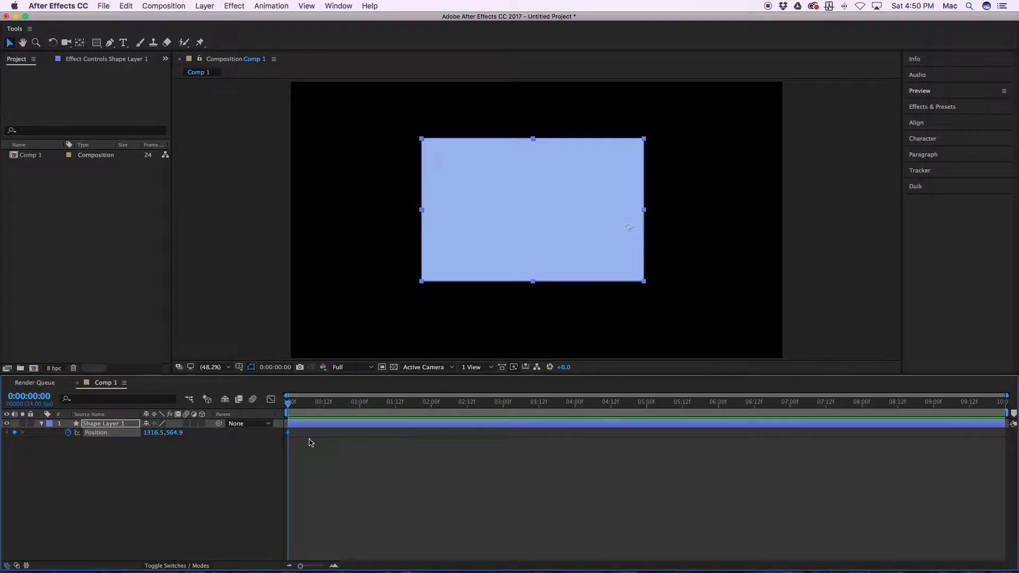
# Step: Shift the Position keyframe to just past 02:12f, and at 0 seconds move the rectangle left out of the frame to -143.5, 564.9
pyautogui.moveTo(290, 435); pyautogui.dragTo(480, 441)
pyautogui.click(288, 434)
pyautogui.hotkey('shift', 'Left')
pyautogui.hotkey('shift', 'Left')
pyautogui.hotkey('shift', 'Left')
pyautogui.hotkey('shift', 'Left')
pyautogui.hotkey('shift', 'Left')
pyautogui.hotkey('shift', 'Left')
pyautogui.hotkey('shift', 'Left')
pyautogui.hotkey('shift', 'Left')
pyautogui.hotkey('shift', 'Left')
pyautogui.hotkey('shift', 'Left')
pyautogui.hotkey('shift', 'Left')
pyautogui.hotkey('shift', 'Left')
pyautogui.hotkey('shift', 'Left')
pyautogui.hotkey('shift', 'Left')
pyautogui.hotkey('shift', 'Left')
pyautogui.hotkey('shift', 'Left')
pyautogui.hotkey('shift', 'Left')
pyautogui.hotkey('shift', 'Left')
pyautogui.hotkey('shift', 'Left')
pyautogui.hotkey('shift', 'Left')
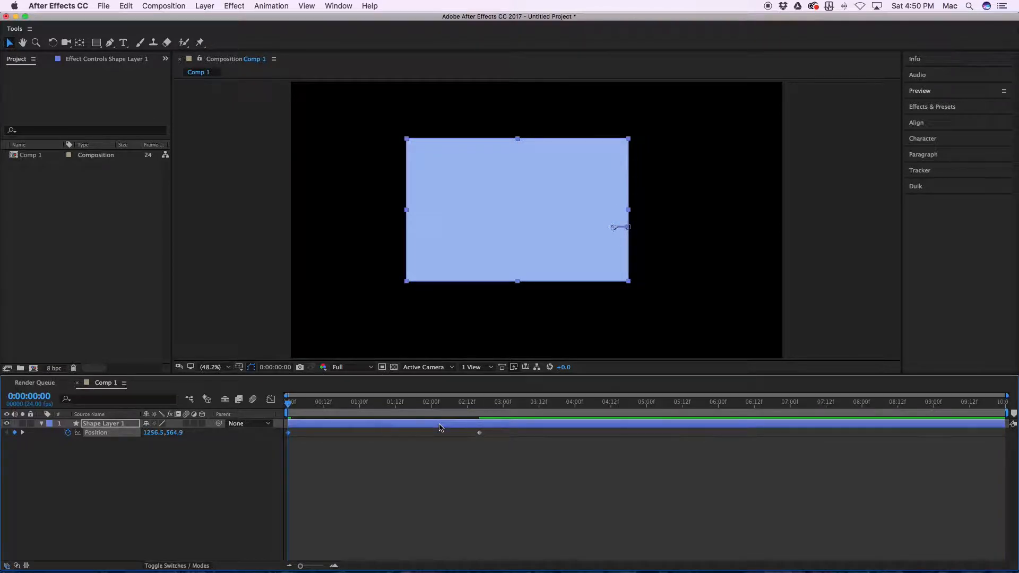
pyautogui.hotkey('shift', 'Left')
pyautogui.hotkey('shift', 'Left')
pyautogui.hotkey('shift', 'Left')
pyautogui.hotkey('shift', 'Left')
pyautogui.hotkey('shift', 'Left')
pyautogui.hotkey('shift', 'Left')
pyautogui.hotkey('shift', 'Left')
pyautogui.hotkey('shift', 'Left')
pyautogui.hotkey('shift', 'Left')
pyautogui.hotkey('shift', 'Left')
pyautogui.hotkey('shift', 'Left')
pyautogui.hotkey('shift', 'Left')
pyautogui.hotkey('shift', 'Left')
pyautogui.hotkey('shift', 'Left')
pyautogui.hotkey('shift', 'Left')
pyautogui.hotkey('shift', 'Left')
pyautogui.hotkey('shift', 'Left')
pyautogui.hotkey('shift', 'Left')
pyautogui.hotkey('shift', 'Left')
pyautogui.hotkey('shift', 'Left')
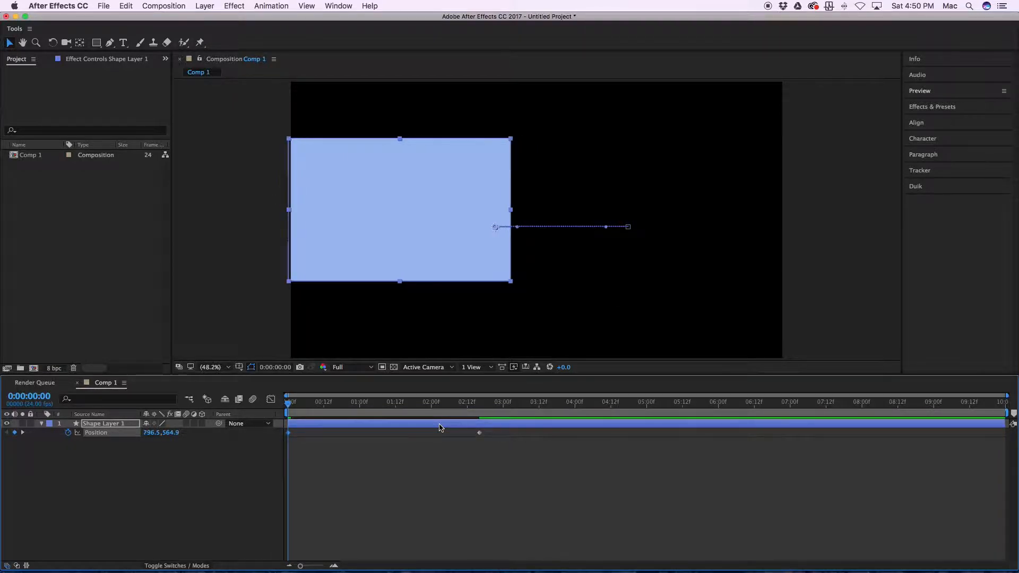
pyautogui.hotkey('shift', 'Left')
pyautogui.hotkey('shift', 'Left')
pyautogui.hotkey('shift', 'Left')
pyautogui.hotkey('shift', 'Left')
pyautogui.hotkey('shift', 'Left')
pyautogui.hotkey('shift', 'Left')
pyautogui.hotkey('shift', 'Left')
pyautogui.hotkey('shift', 'Left')
pyautogui.hotkey('shift', 'Left')
pyautogui.hotkey('shift', 'Left')
pyautogui.hotkey('shift', 'Left')
pyautogui.hotkey('shift', 'Left')
pyautogui.hotkey('shift', 'Left')
pyautogui.hotkey('shift', 'Left')
pyautogui.hotkey('shift', 'Left')
pyautogui.hotkey('shift', 'Left')
pyautogui.hotkey('shift', 'Left')
pyautogui.hotkey('shift', 'Left')
pyautogui.hotkey('shift', 'Left')
pyautogui.hotkey('shift', 'Left')
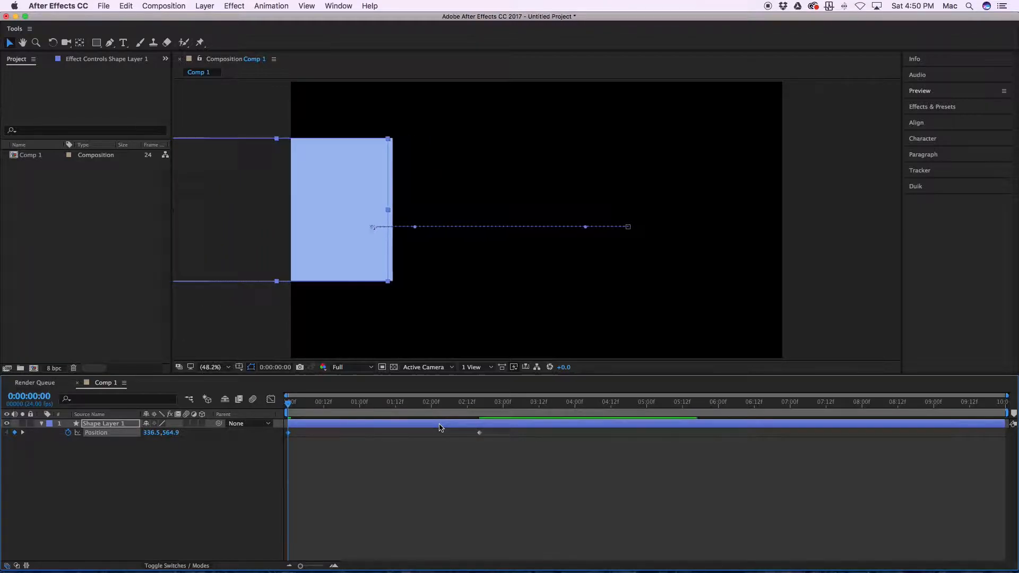
pyautogui.hotkey('shift', 'Left')
pyautogui.hotkey('shift', 'Left')
pyautogui.hotkey('shift', 'Left')
pyautogui.hotkey('shift', 'Left')
pyautogui.hotkey('shift', 'Left')
pyautogui.hotkey('shift', 'Left')
pyautogui.hotkey('shift', 'Left')
pyautogui.hotkey('shift', 'Left')
pyautogui.hotkey('shift', 'Left')
pyautogui.hotkey('shift', 'Left')
pyautogui.hotkey('shift', 'Left')
pyautogui.hotkey('shift', 'Left')
pyautogui.hotkey('shift', 'Left')
pyautogui.hotkey('shift', 'Left')
pyautogui.hotkey('shift', 'Left')
pyautogui.hotkey('shift', 'Left')
pyautogui.hotkey('shift', 'Left')
pyautogui.hotkey('shift', 'Left')
pyautogui.hotkey('shift', 'Left')
pyautogui.hotkey('shift', 'Left')
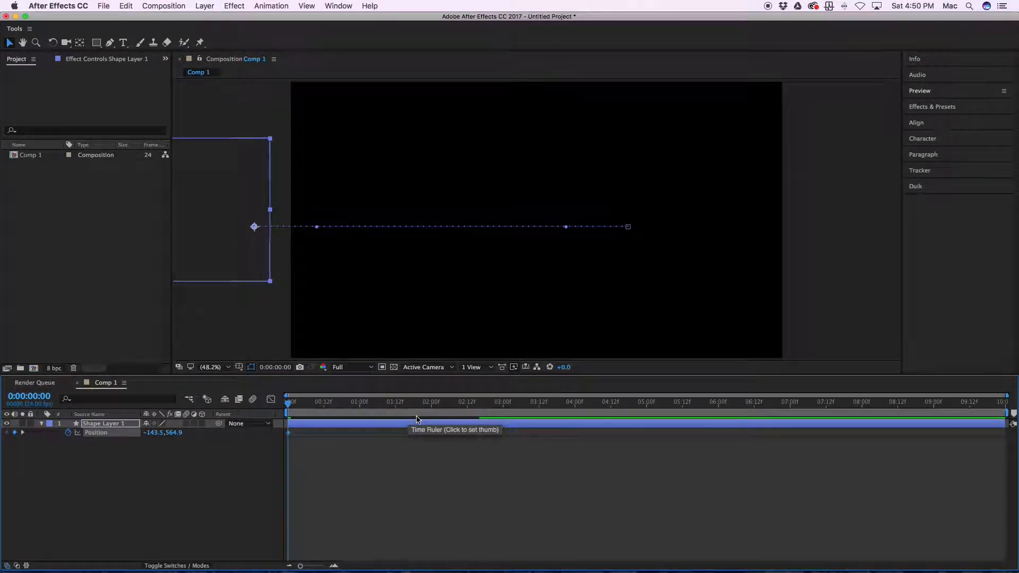
# Step: Play back the rectangle's slide-in animation, scrub through it, and return to the first frame
pyautogui.press('space')
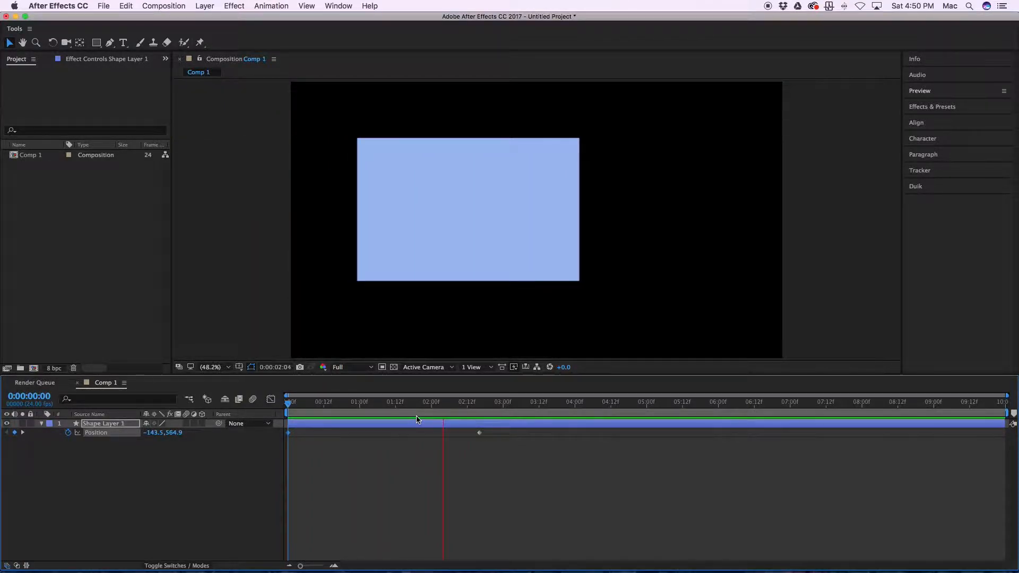
pyautogui.press('space')
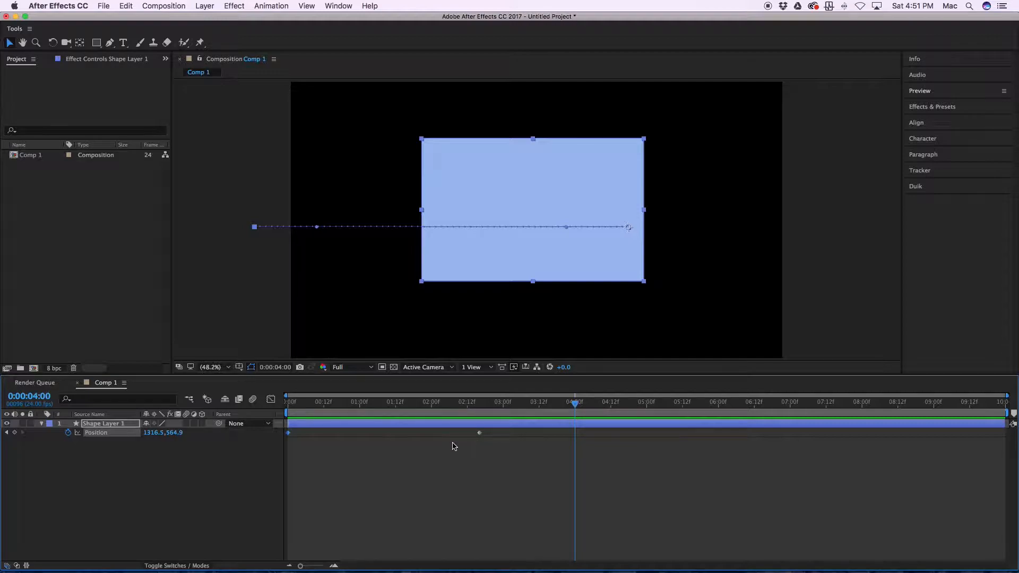
pyautogui.moveTo(577, 403); pyautogui.dragTo(288, 405)
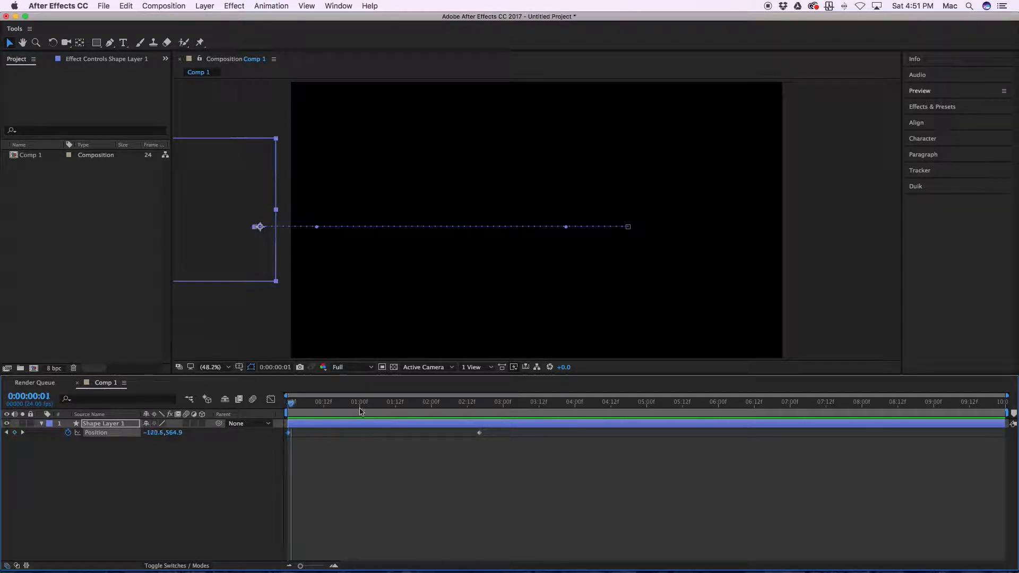
pyautogui.click(522, 413)
pyautogui.moveTo(522, 415); pyautogui.dragTo(561, 416)
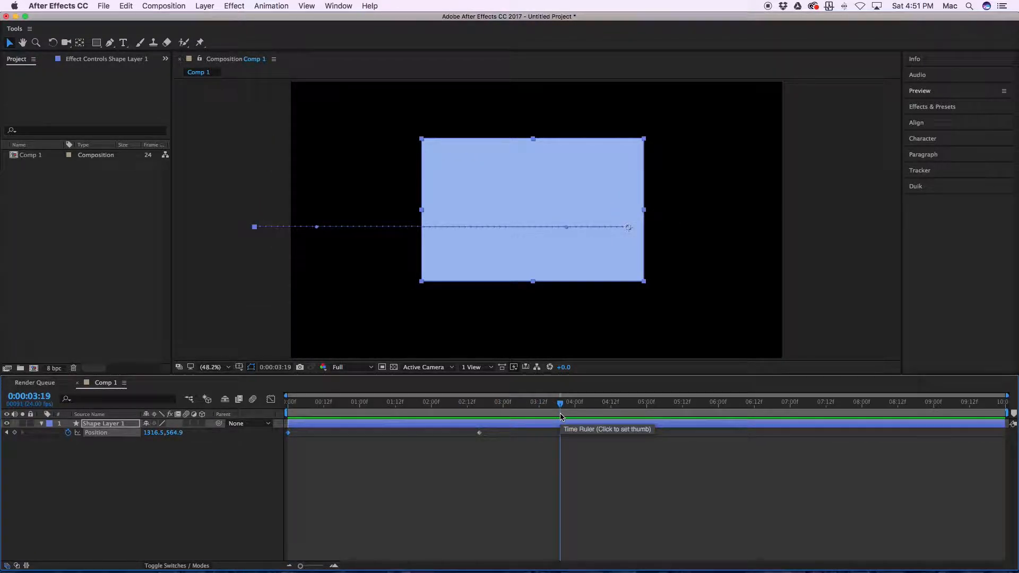
pyautogui.press('Home')
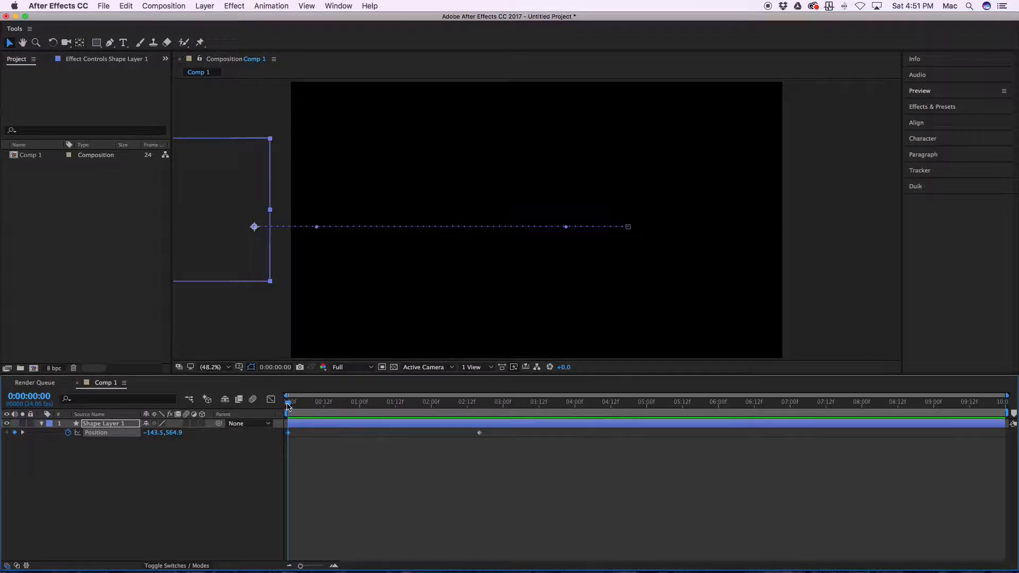
# Step: Keyframe the rectangle's Opacity from 0% at 0 seconds to 100% aligned with the second Position keyframe, and preview the fade-in
pyautogui.press('t')
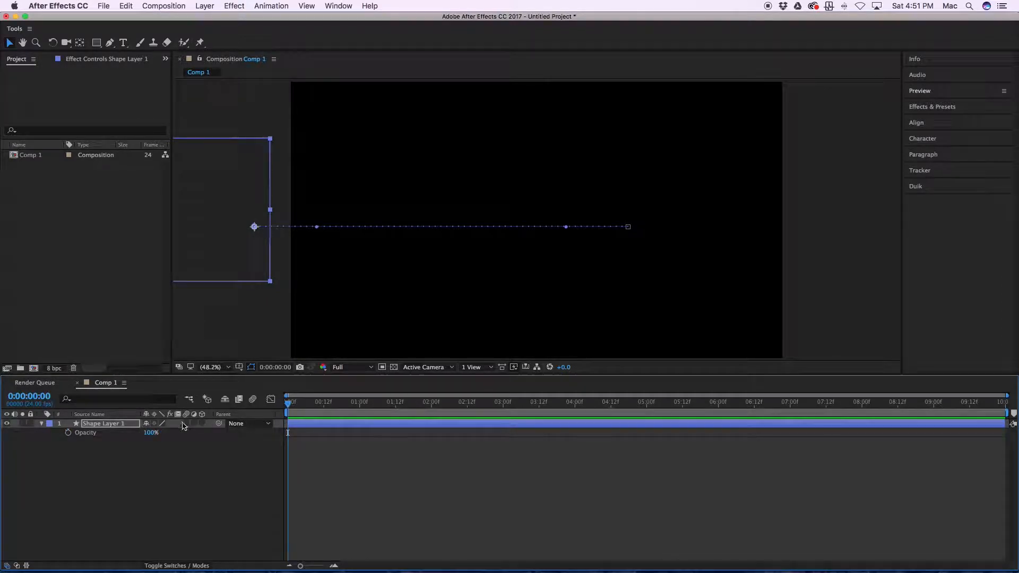
pyautogui.click(68, 433)
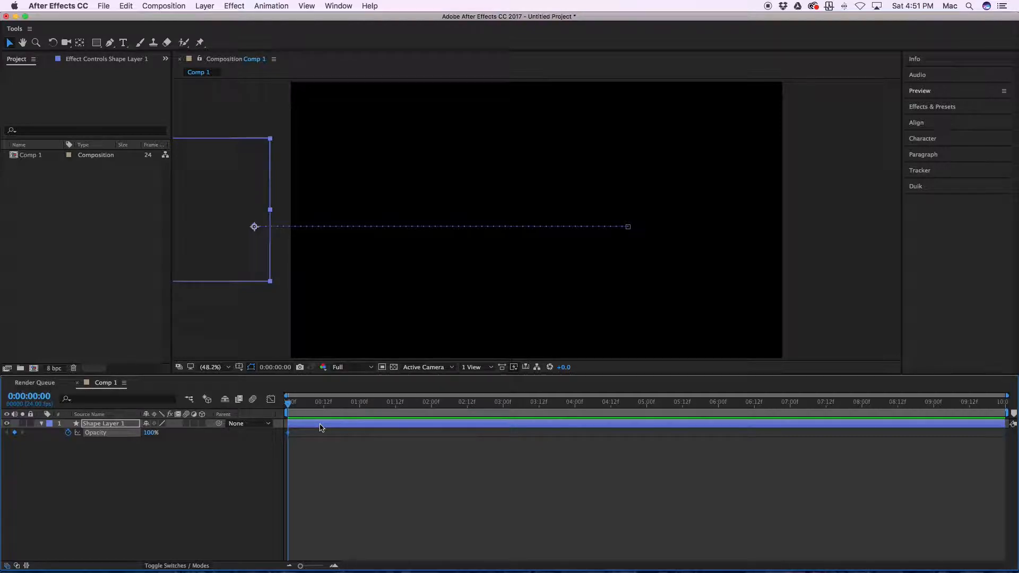
pyautogui.hotkey('shift', 'p')
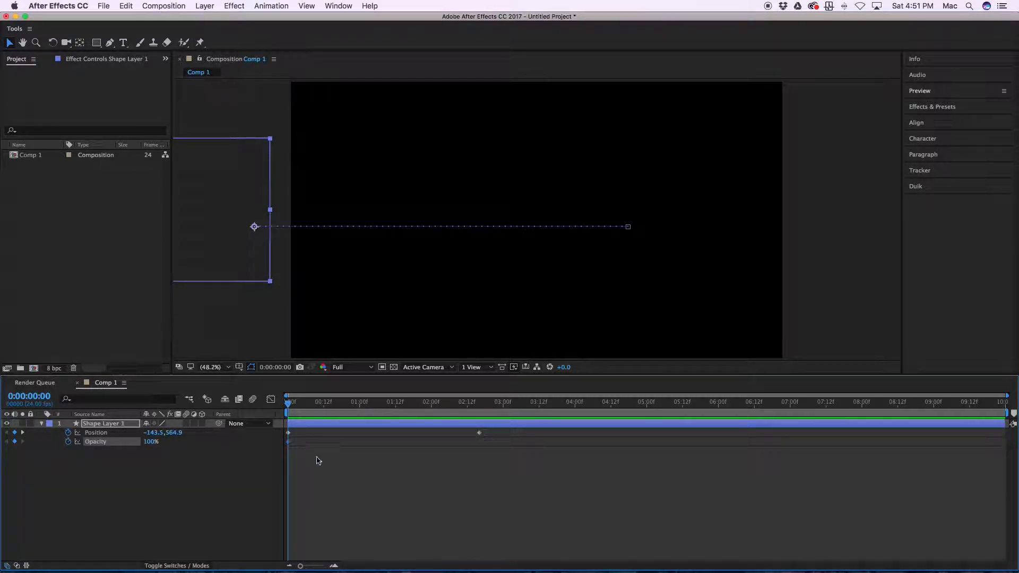
pyautogui.moveTo(291, 444); pyautogui.dragTo(479, 454)
pyautogui.moveTo(149, 446); pyautogui.dragTo(146, 546)
pyautogui.press('space')
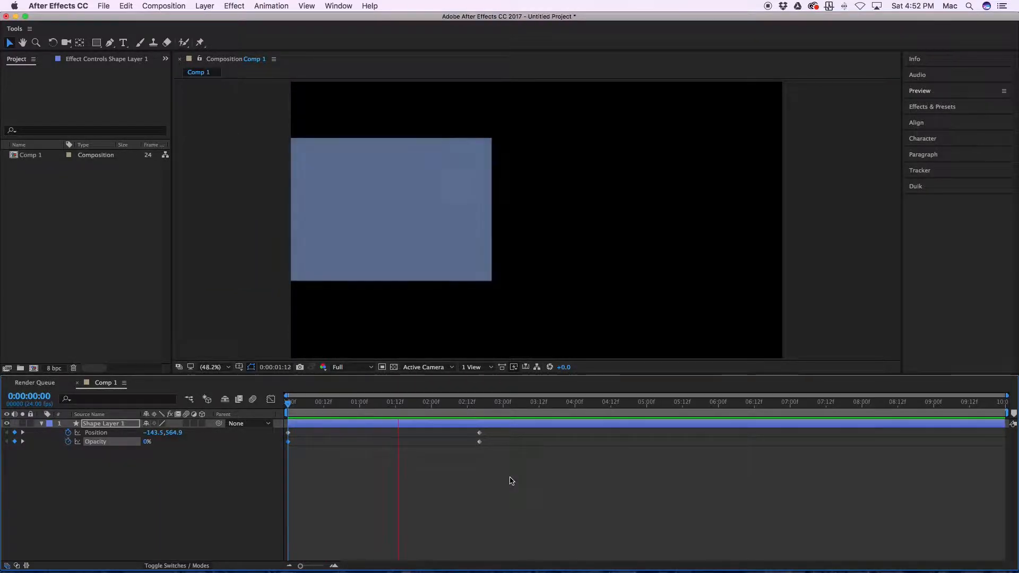
# Step: Turn on Scale keyframing for the rectangle at 0 seconds and move that 100% keyframe in line with the second Position and Opacity keyframes
pyautogui.press('space')
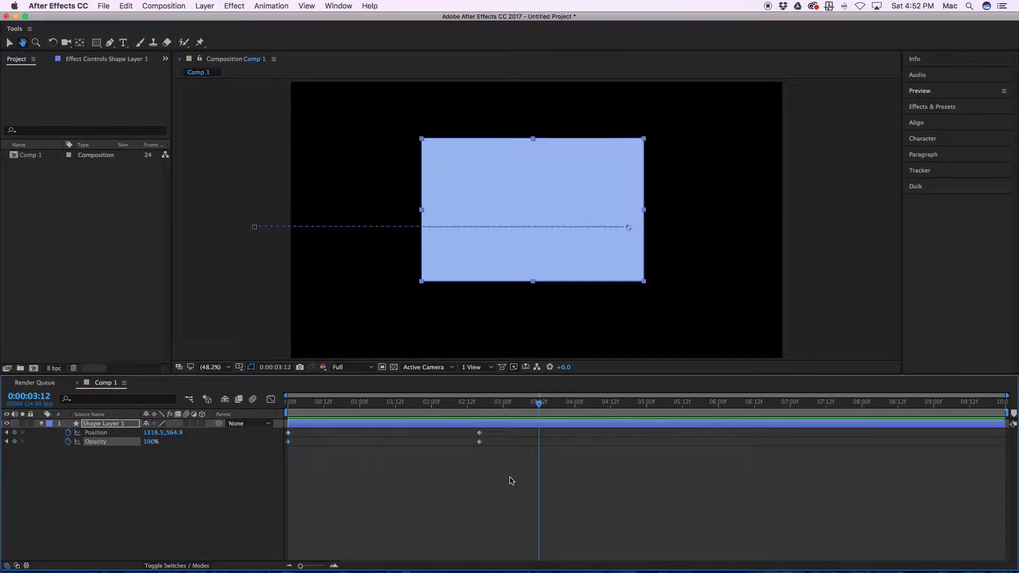
pyautogui.press('Home')
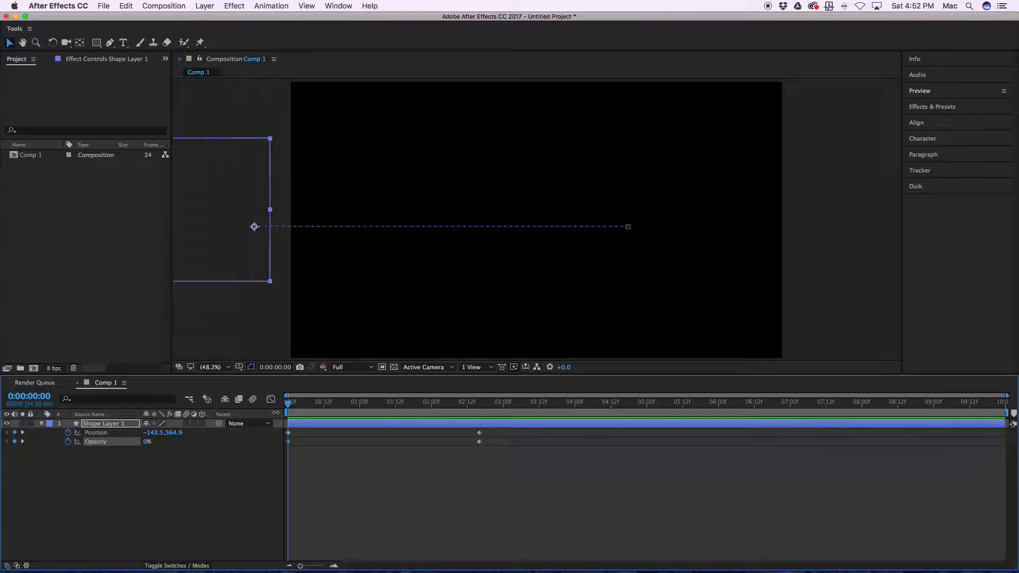
pyautogui.press('s')
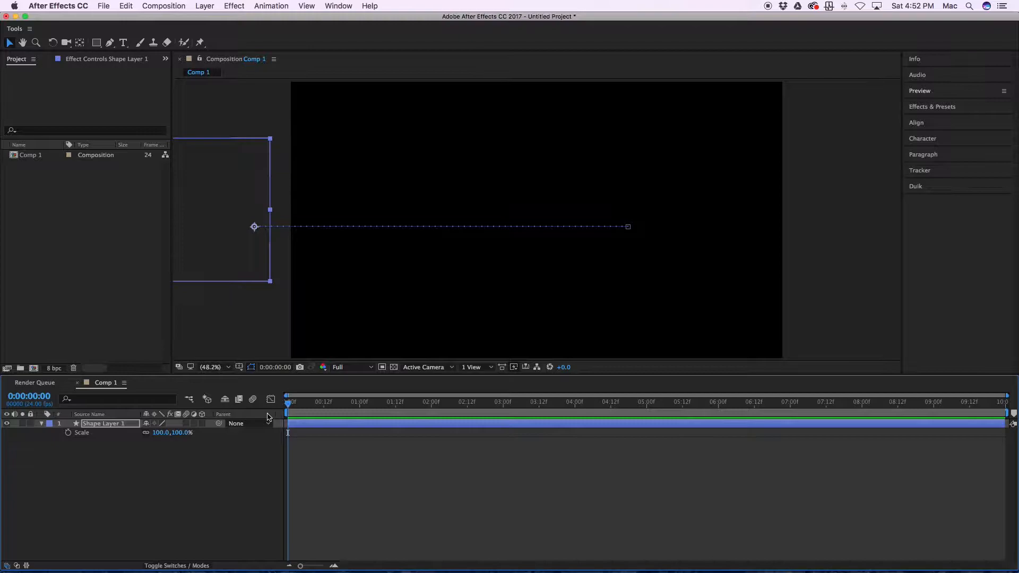
pyautogui.click(68, 433)
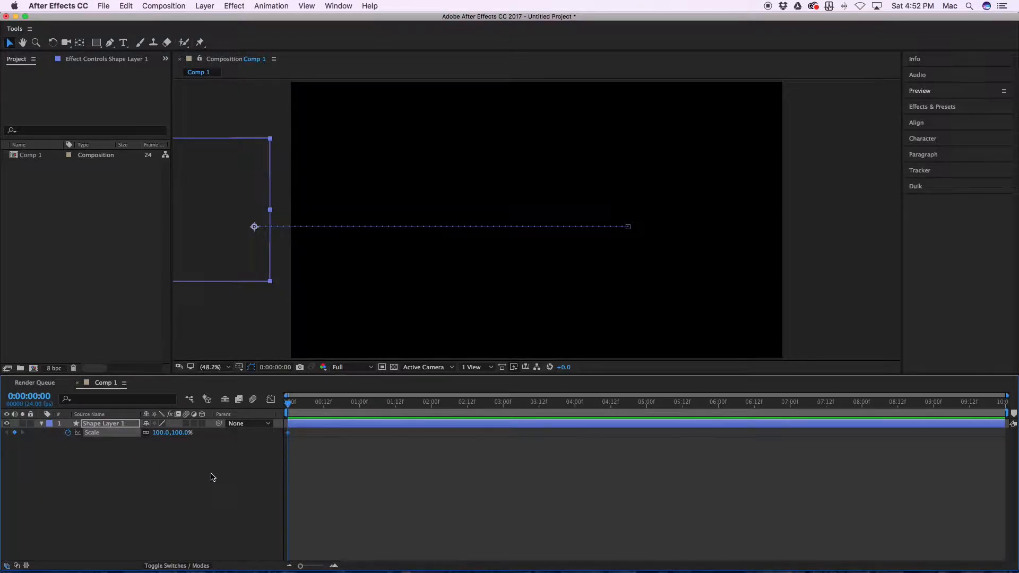
pyautogui.hotkey('shift', 'p')
pyautogui.hotkey('shift', 't')
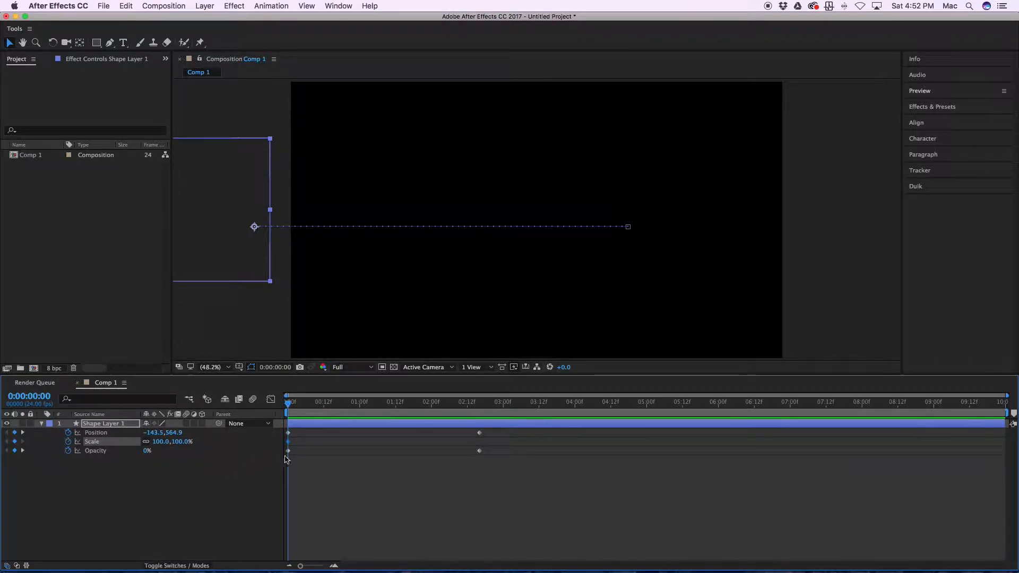
pyautogui.moveTo(289, 442); pyautogui.dragTo(479, 454)
# Step: At 0 seconds, set the rectangle's Scale to 50% with its proportions constrained
pyautogui.click(162, 443)
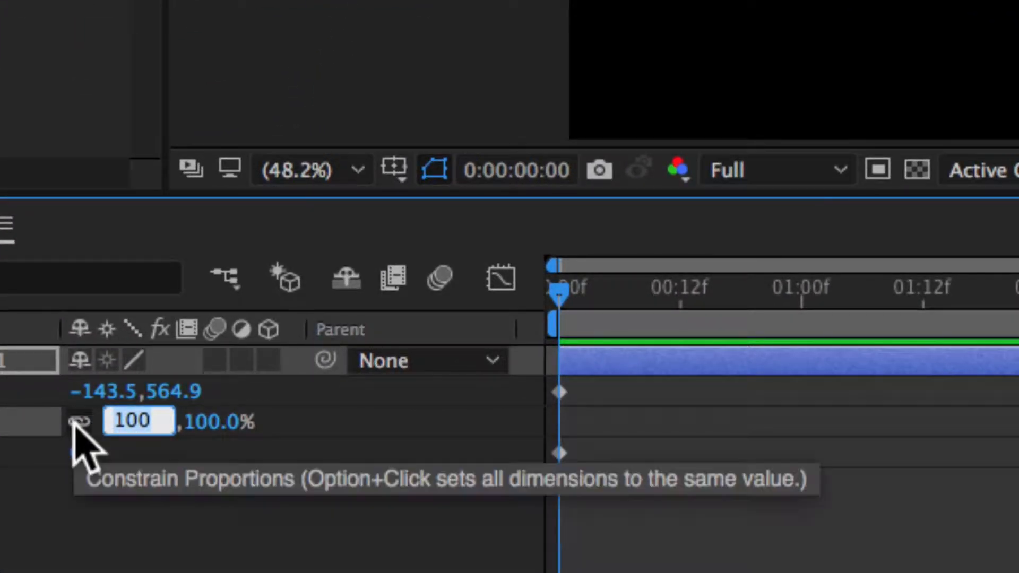
pyautogui.click(78, 423)
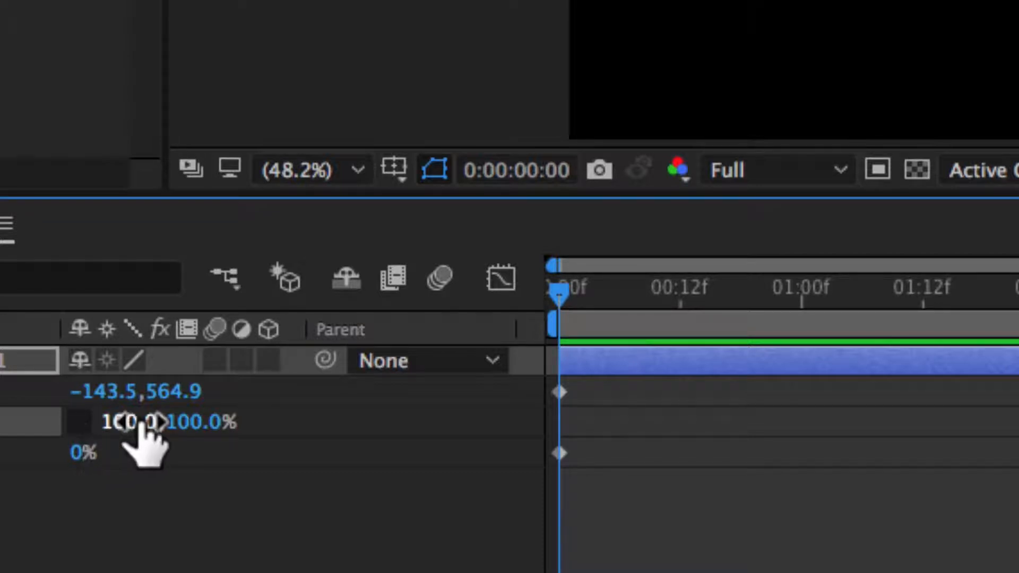
pyautogui.click(81, 421)
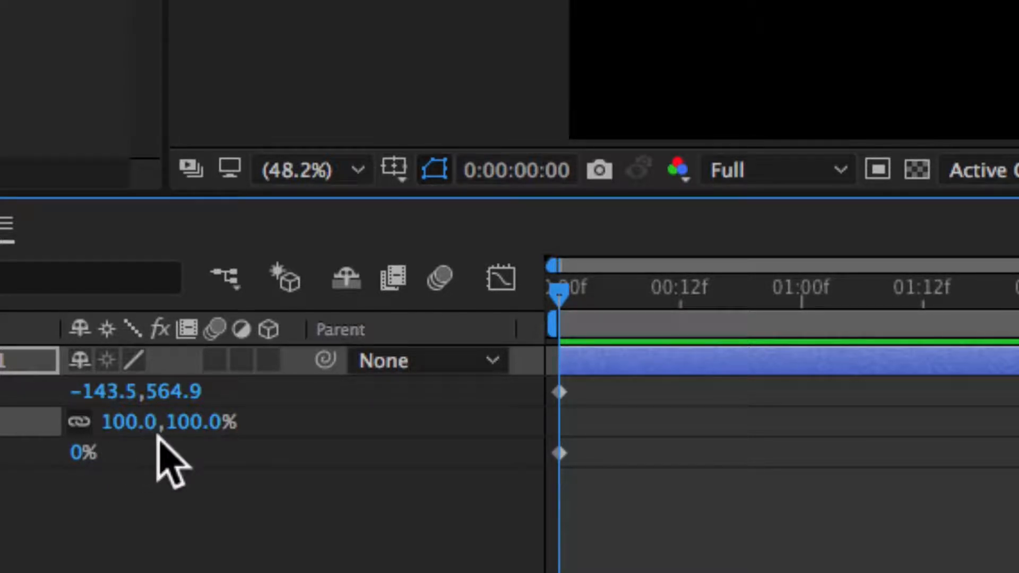
pyautogui.click(126, 424)
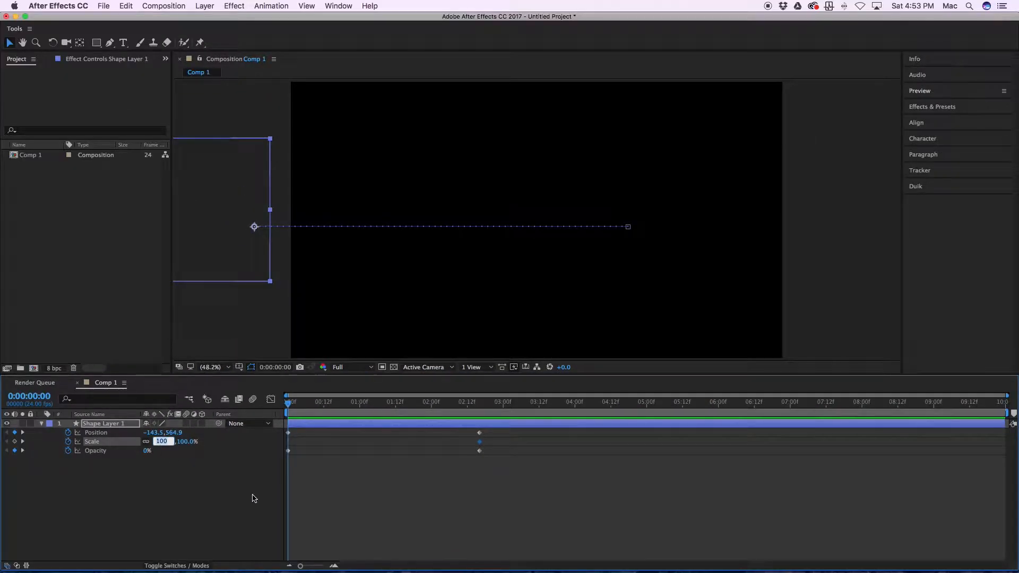
pyautogui.write('50')
pyautogui.press('Return')
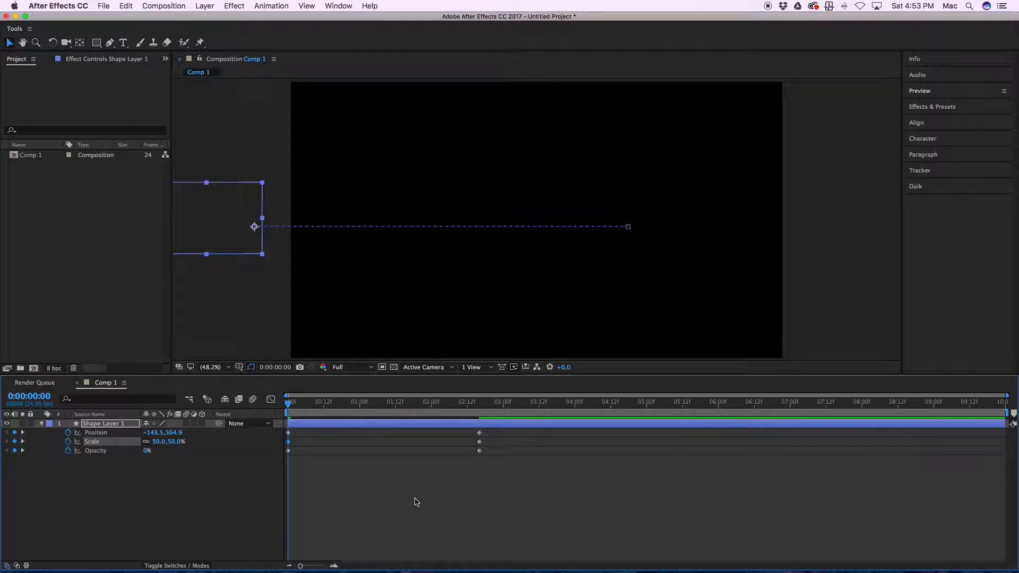
# Step: Play back the rectangle's scale-up animation and return to the first frame
pyautogui.press('space')
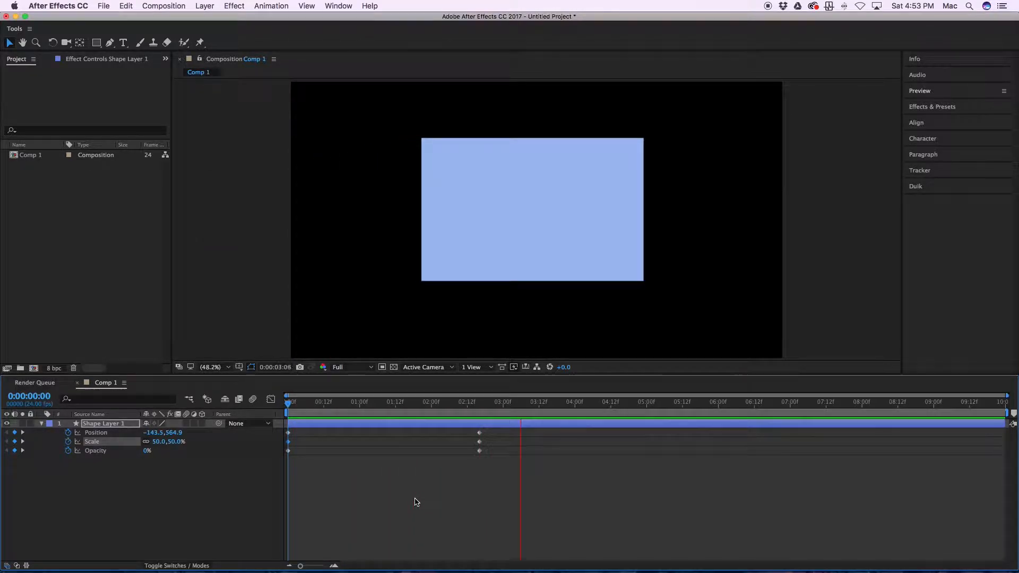
pyautogui.press('space')
pyautogui.moveTo(563, 404); pyautogui.dragTo(285, 416)
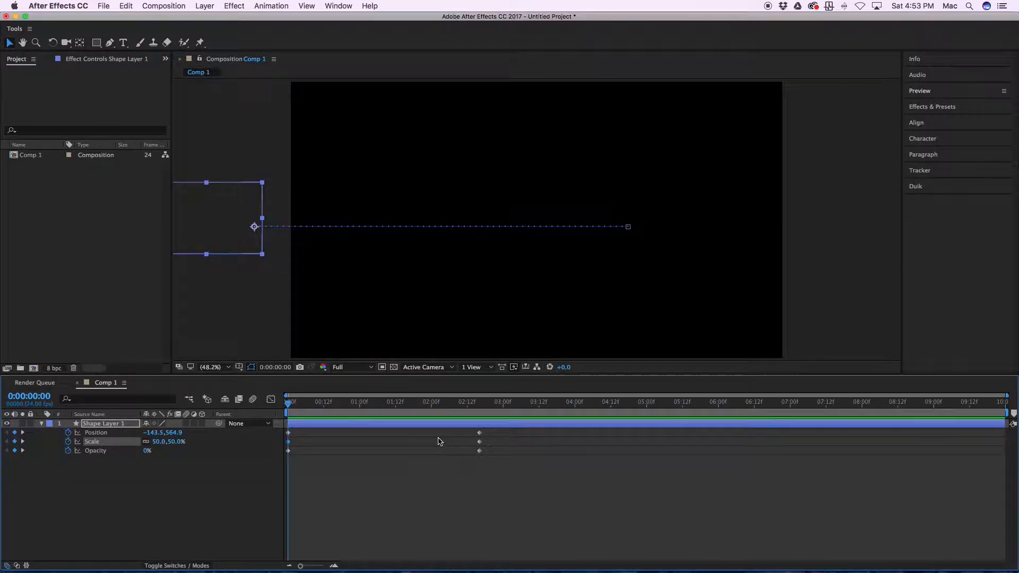
# Step: Keyframe the rectangle's Rotation from 1x+0.0° at 0 seconds to 0x+0.0° in line with the other end keyframes
pyautogui.press('r')
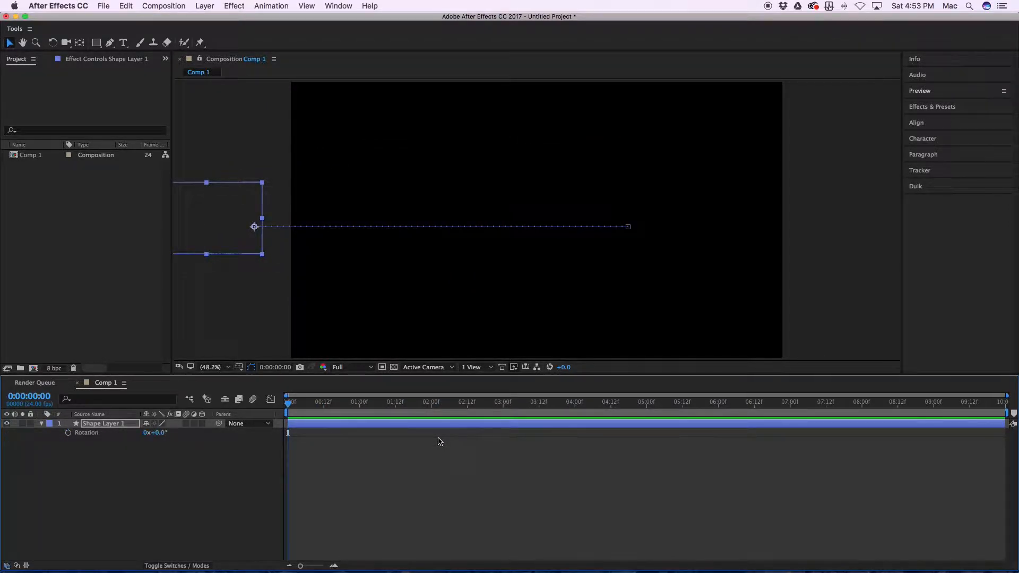
pyautogui.click(69, 433)
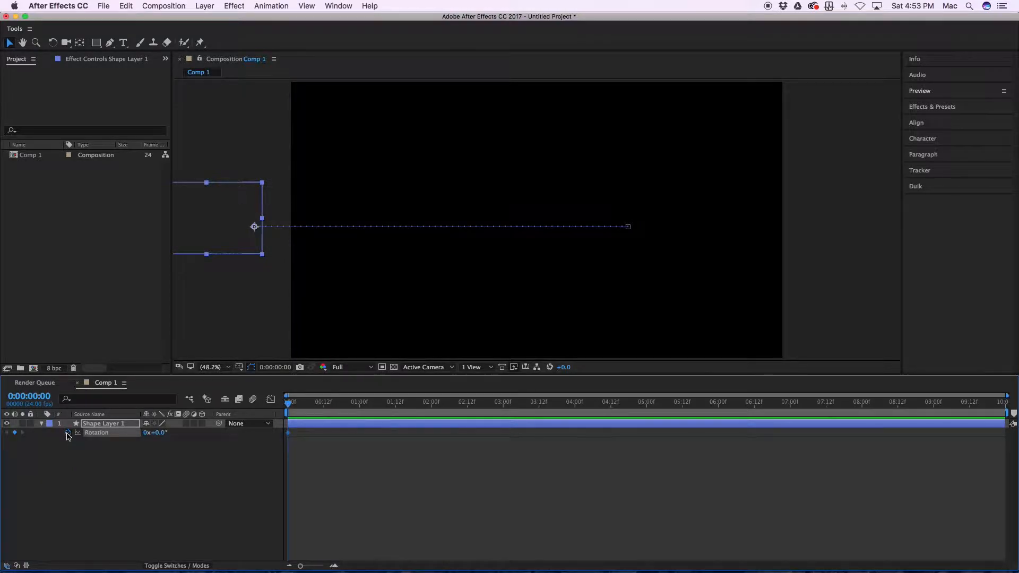
pyautogui.press('u')
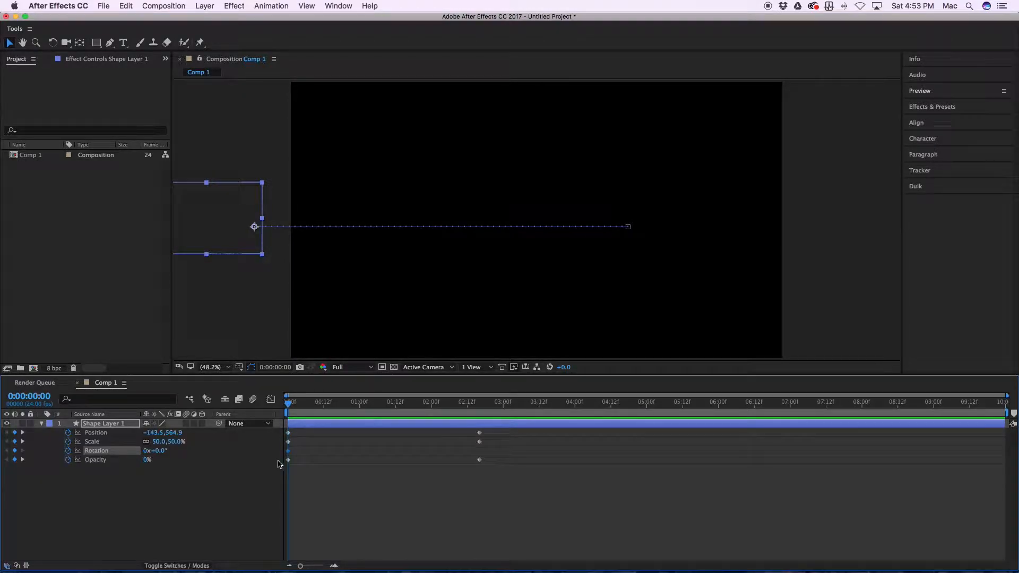
pyautogui.moveTo(287, 452); pyautogui.dragTo(480, 452)
pyautogui.click(159, 451)
pyautogui.press('Return')
# Step: Preview the rectangle's spin and place the current time on the end keyframes at 0:00:02:16
pyautogui.press('space')
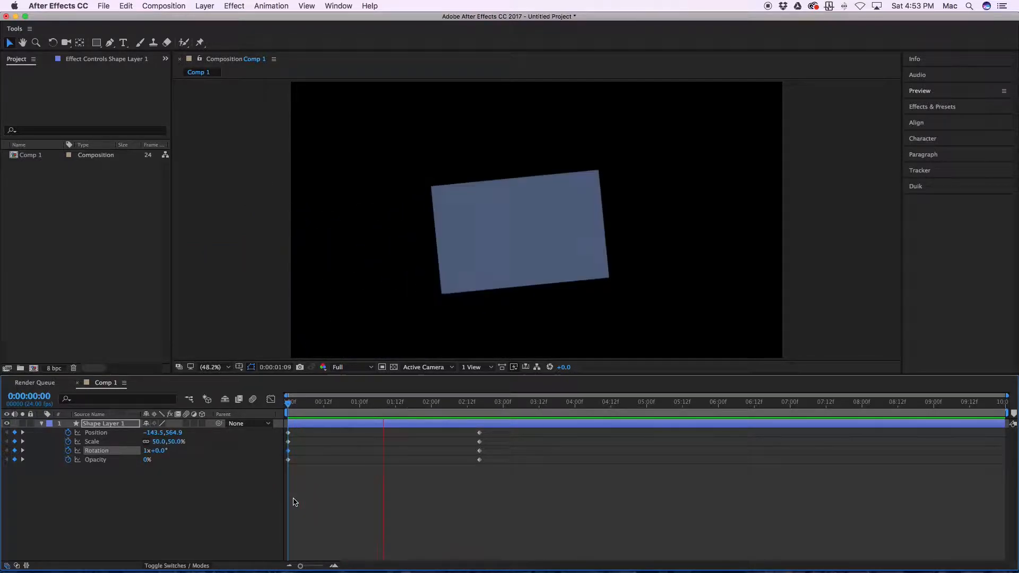
pyautogui.press('space')
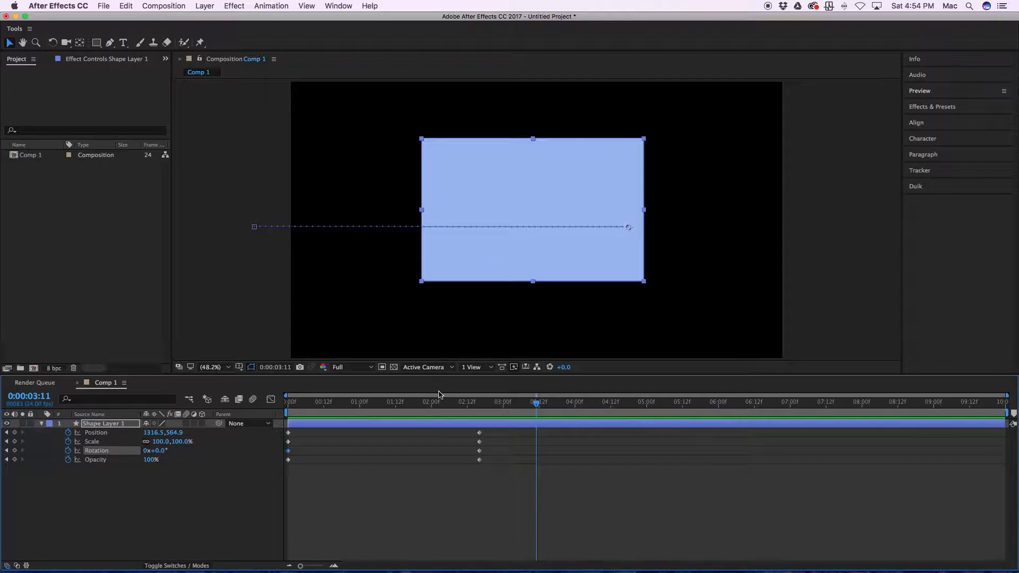
pyautogui.moveTo(535, 403); pyautogui.dragTo(480, 410)
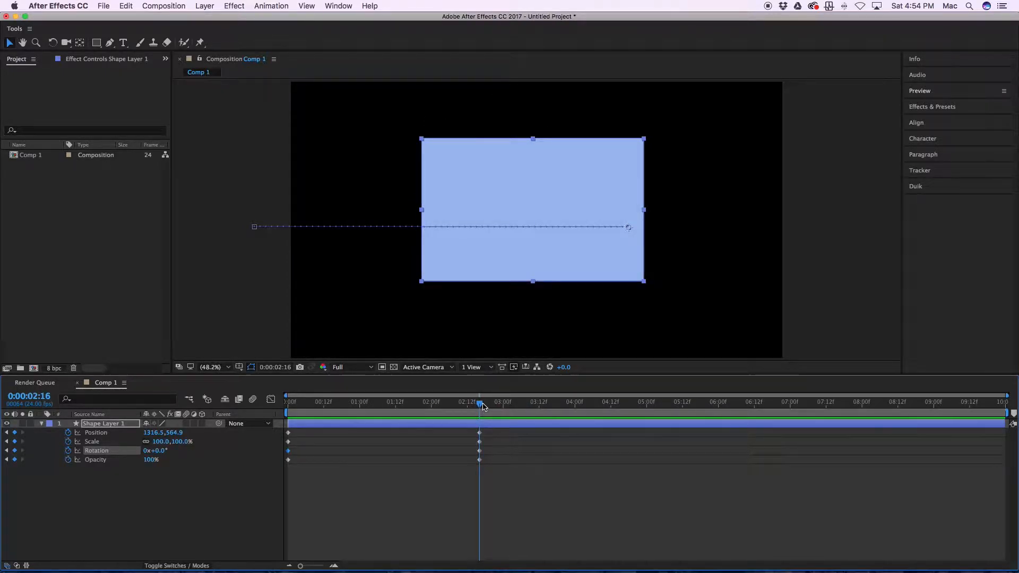
# Step: Try rotating the rectangle freehand around its off-centre anchor point, and undo the rotation
pyautogui.press('y')
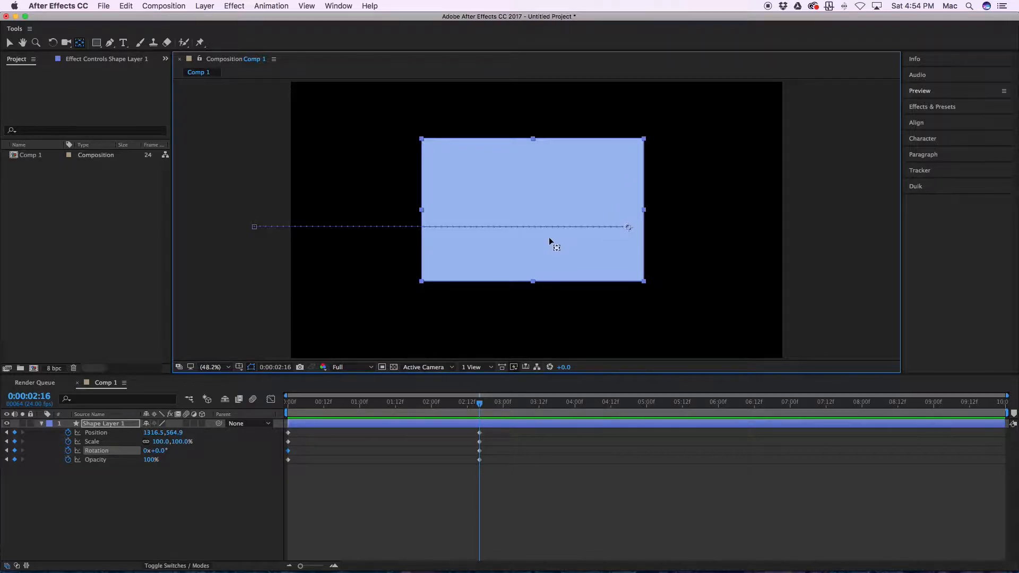
pyautogui.press('w')
pyautogui.moveTo(445, 260); pyautogui.dragTo(554, 250)
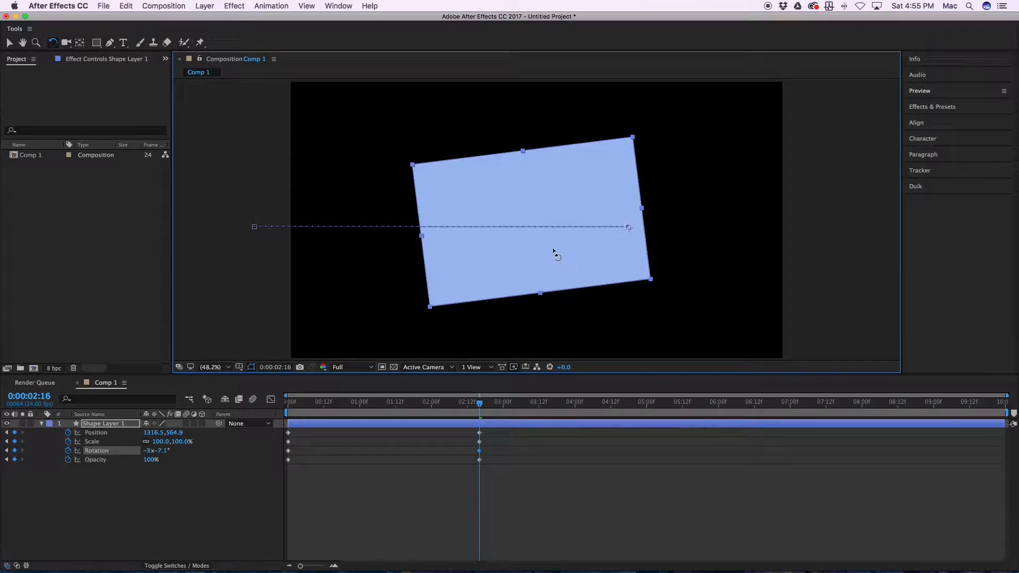
pyautogui.press('super+z')
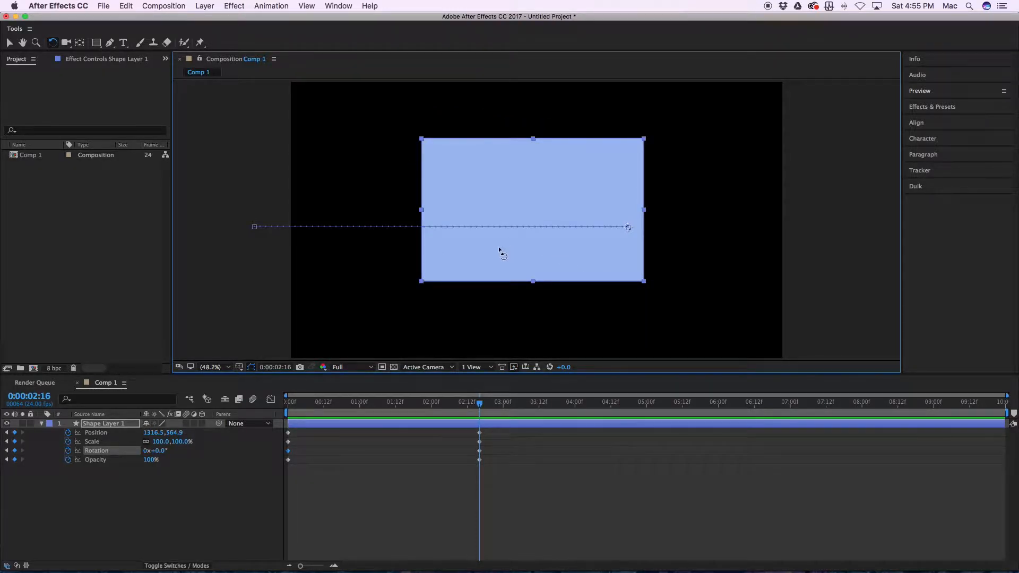
# Step: Centre the anchor point within the rectangle, test it with a freehand rotation, and undo that rotation
pyautogui.press('y')
pyautogui.doubleClick(80, 45)
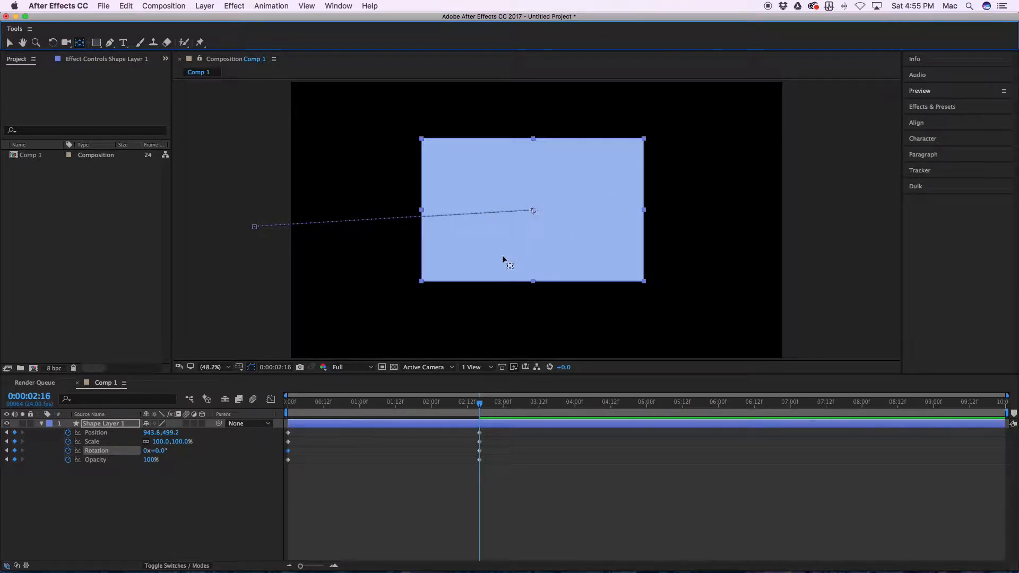
pyautogui.press('w')
pyautogui.moveTo(466, 257); pyautogui.dragTo(476, 227)
pyautogui.press('super+z')
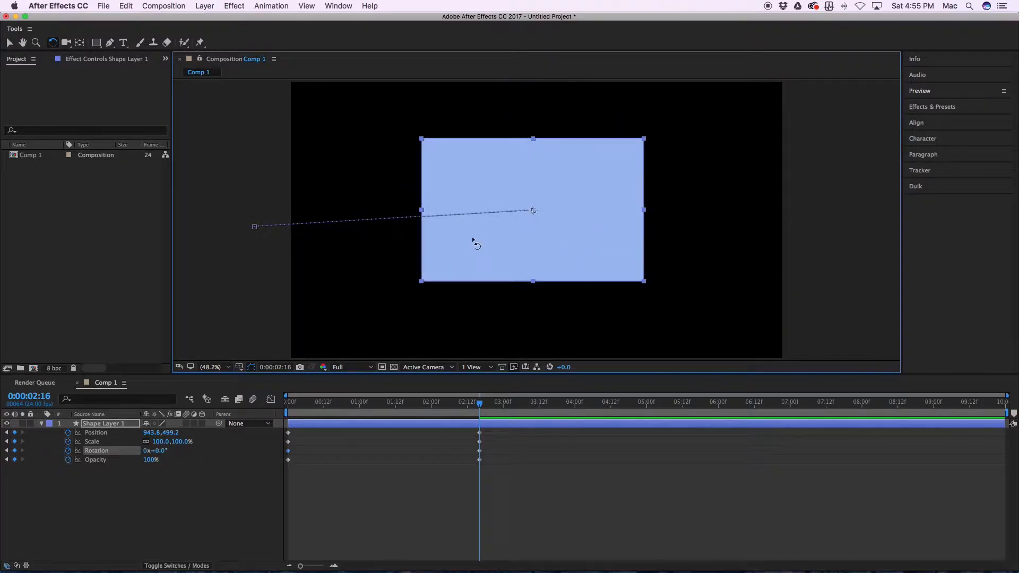
# Step: Play back the animation from the first frame to check the spin around the centred anchor point
pyautogui.press('Home')
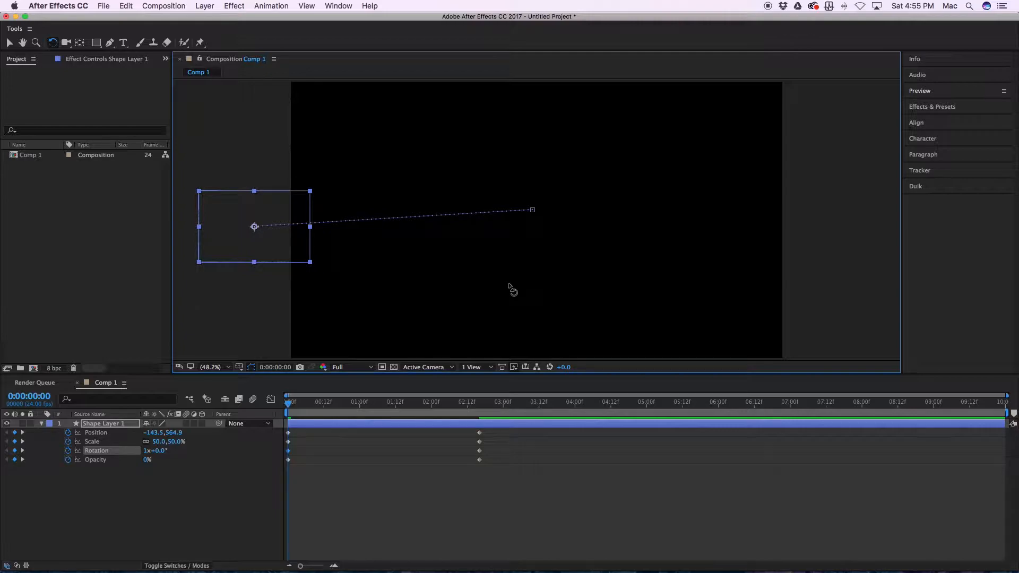
pyautogui.press('space')
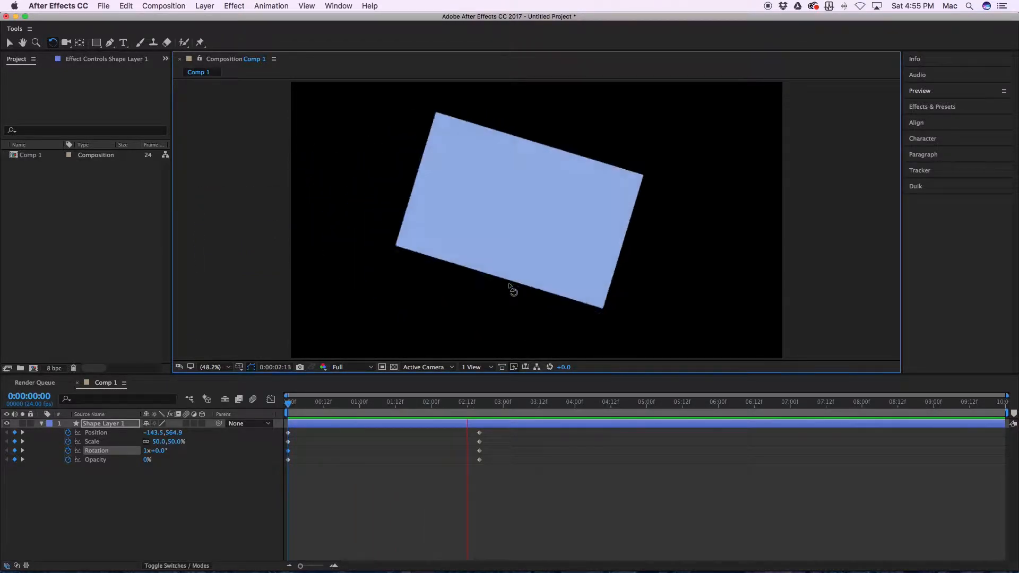
pyautogui.press('space')
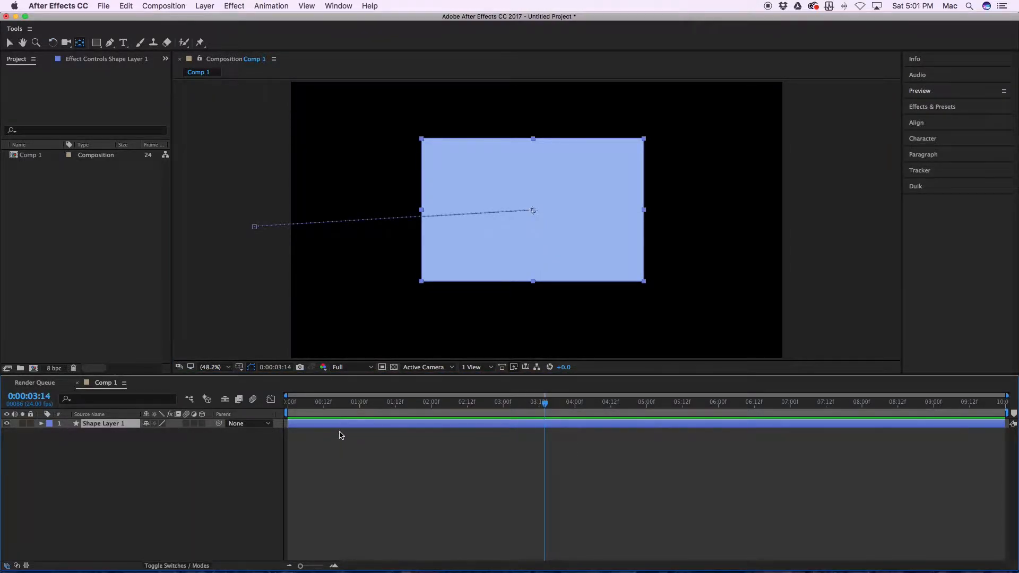
# Step: Turn on Anchor Point keyframing at 0 seconds and move that keyframe in line with the other properties' end keyframes
pyautogui.press('a')
pyautogui.moveTo(545, 403); pyautogui.dragTo(73, 441)
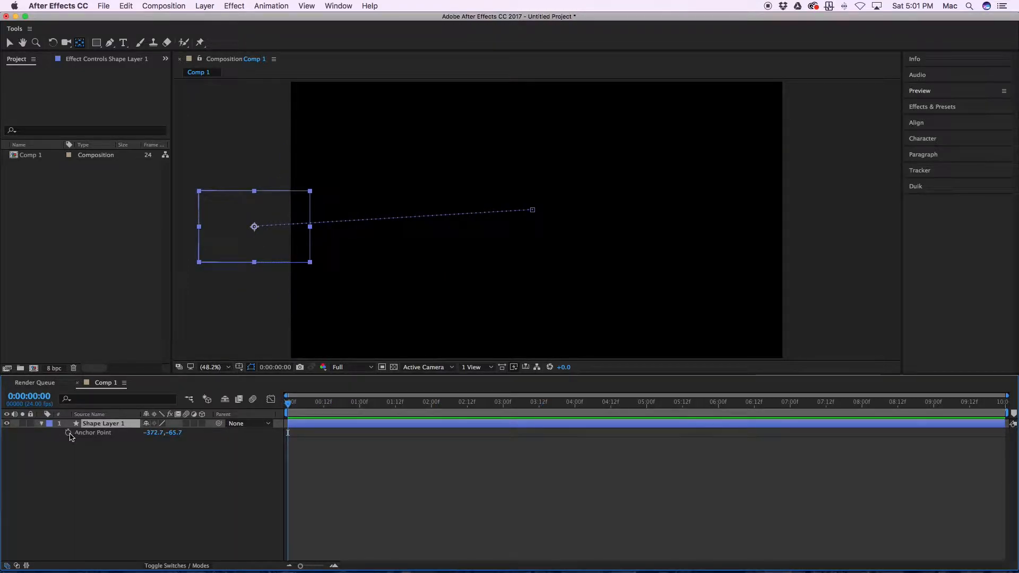
pyautogui.click(69, 434)
pyautogui.press('u')
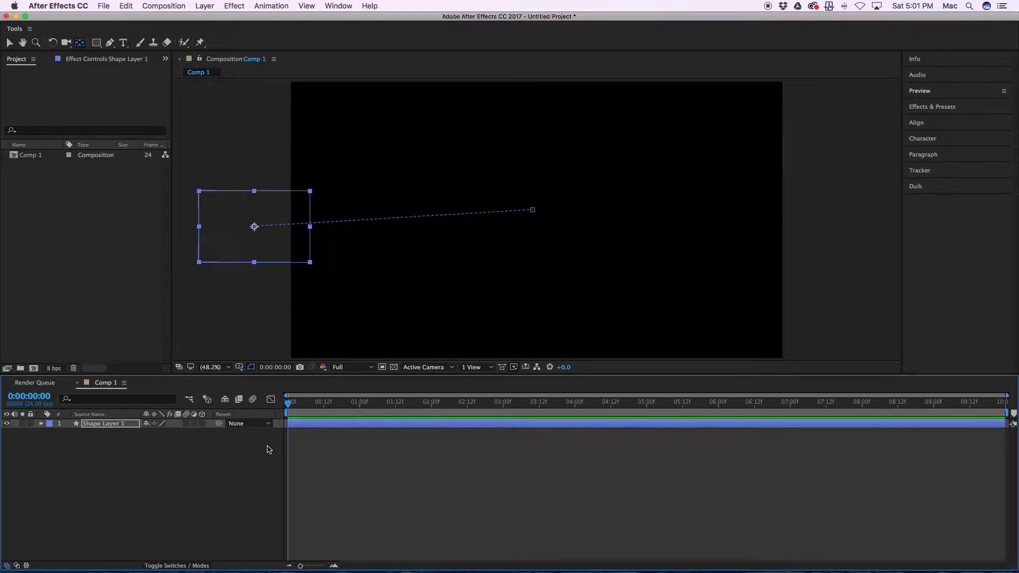
pyautogui.press('u')
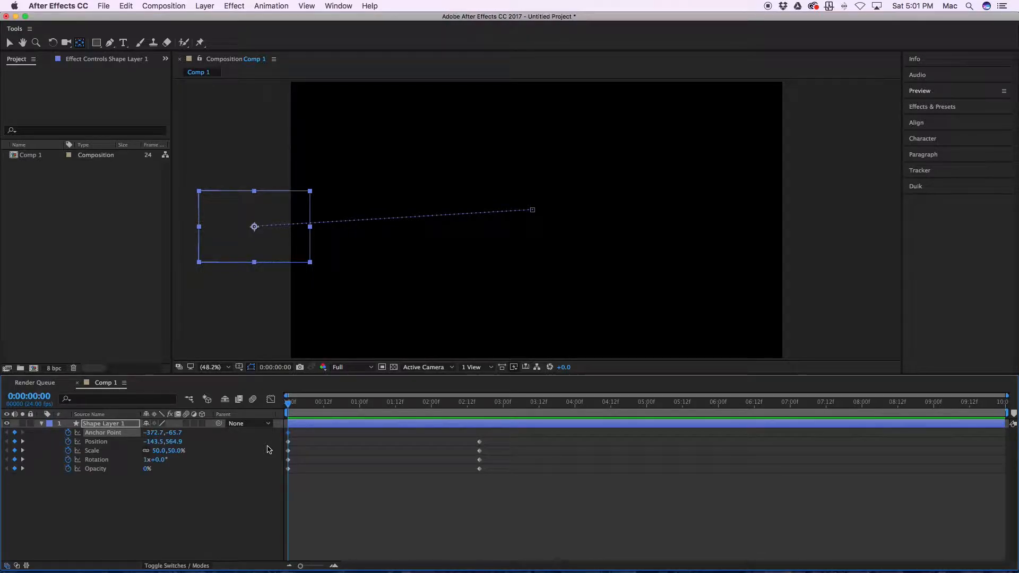
pyautogui.moveTo(290, 436); pyautogui.dragTo(350, 442)
pyautogui.moveTo(438, 451); pyautogui.dragTo(479, 454)
# Step: At 0 seconds, set the rectangle's Anchor Point to -612.7, 78.3 and preview the animation
pyautogui.moveTo(171, 433); pyautogui.dragTo(176, 515)
pyautogui.moveTo(155, 433); pyautogui.dragTo(171, 568)
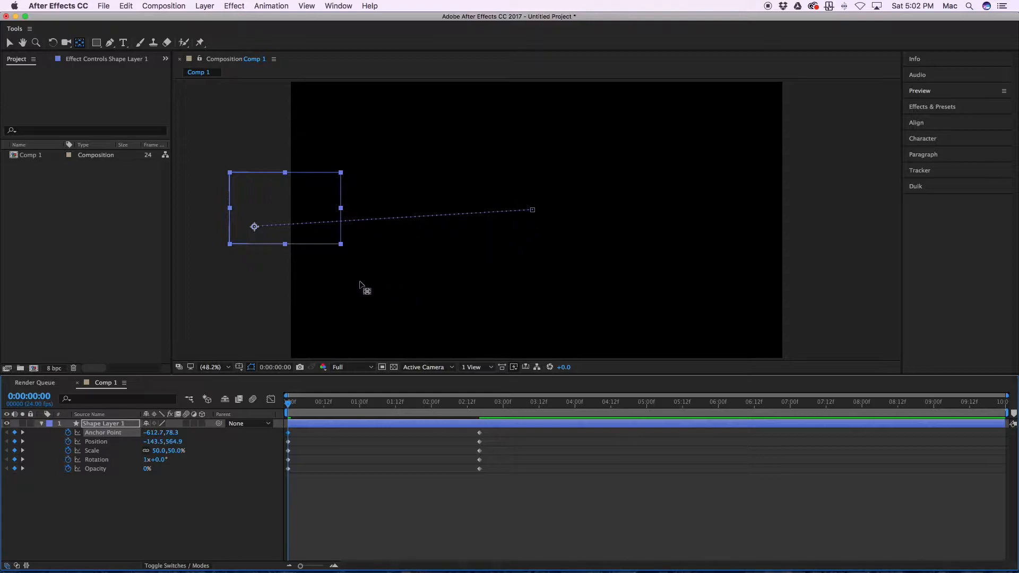
pyautogui.press('space')
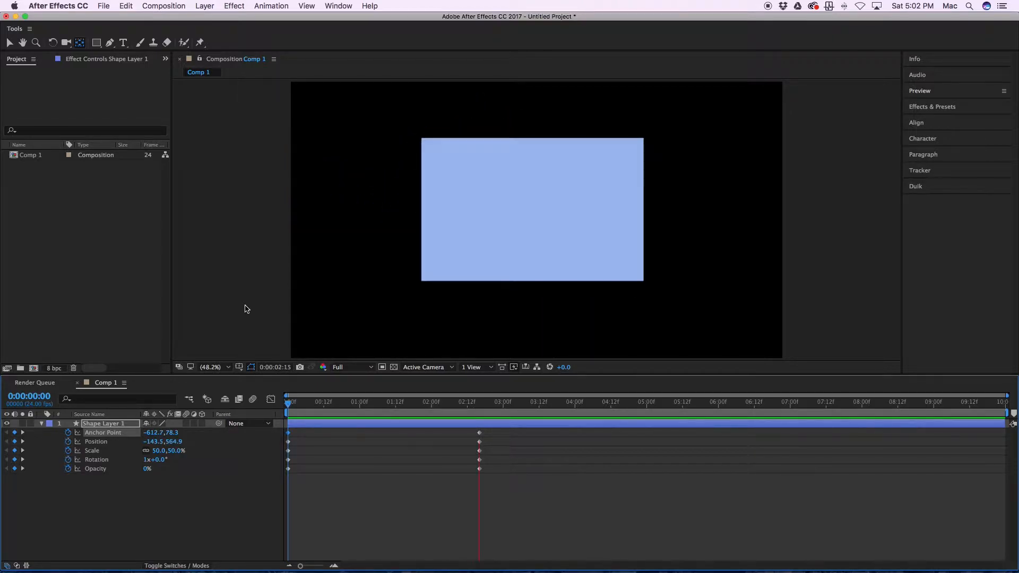
pyautogui.press('space')
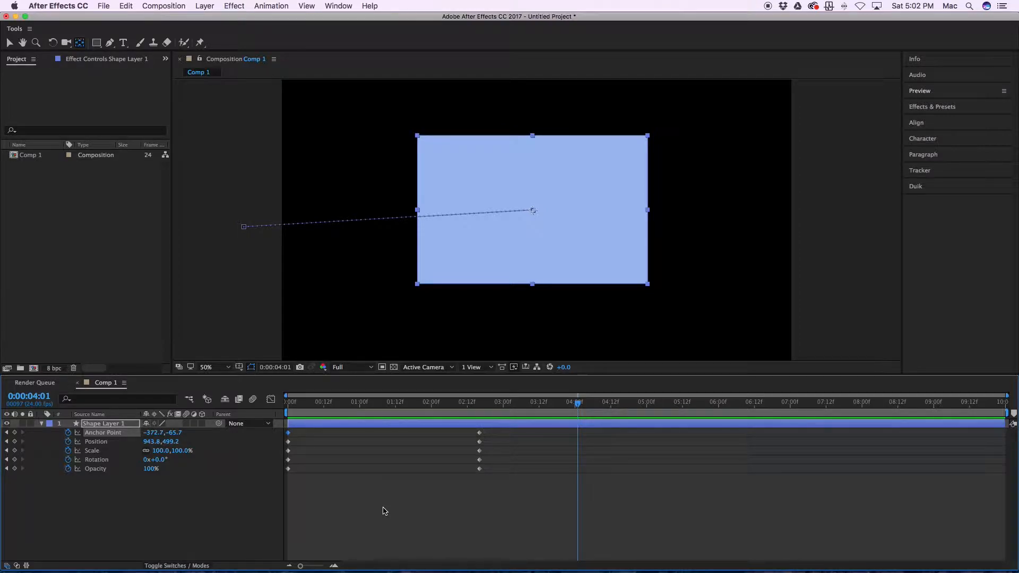
# Step: Add a 1920 × 1080 px solid layer in a medium gray-red and send it beneath the rectangle layer
pyautogui.press('super+y')
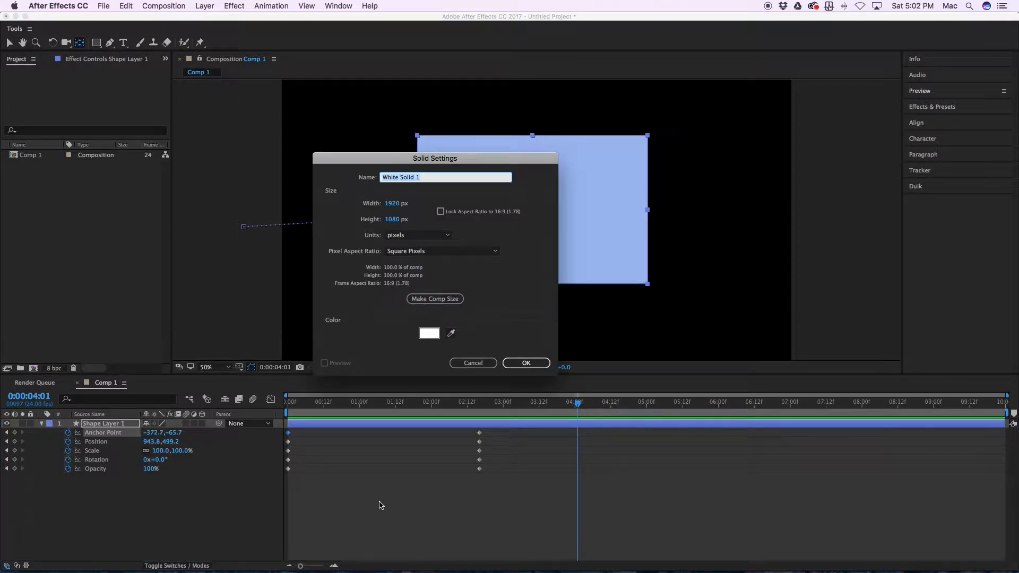
pyautogui.click(451, 334)
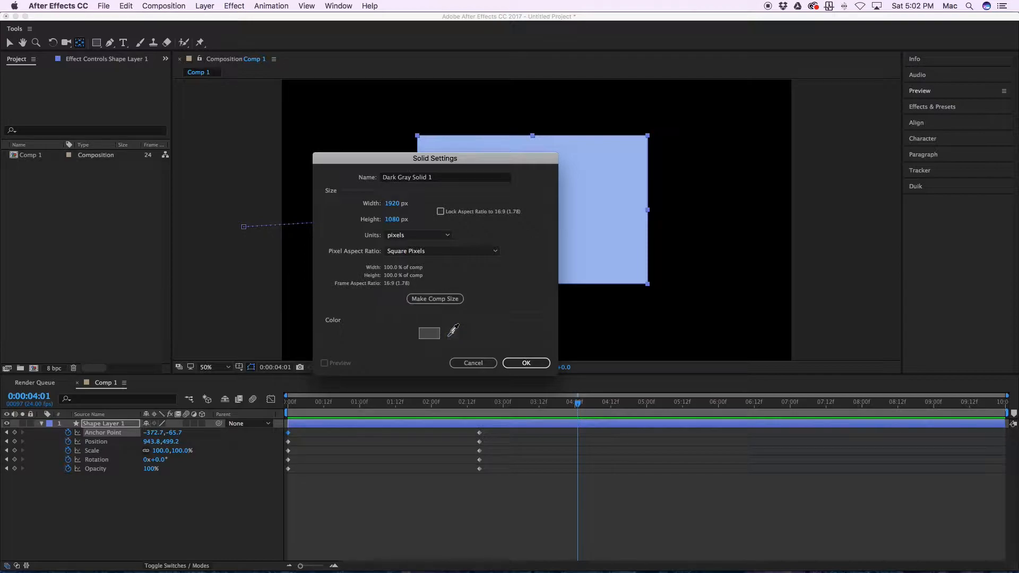
pyautogui.click(423, 336)
pyautogui.moveTo(153, 267); pyautogui.dragTo(157, 247)
pyautogui.click(298, 195)
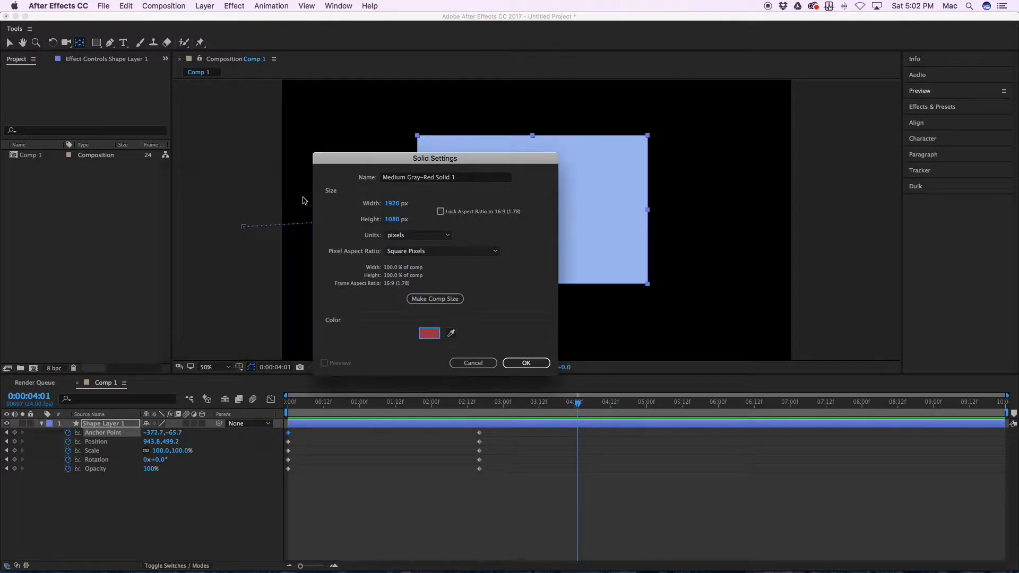
pyautogui.click(515, 365)
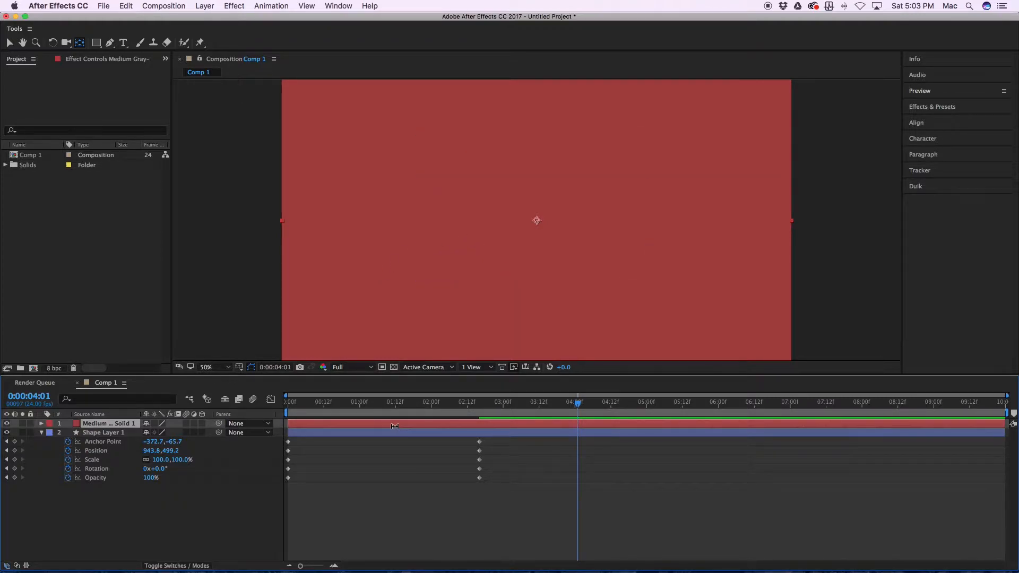
pyautogui.press('super+shift+bracketleft')
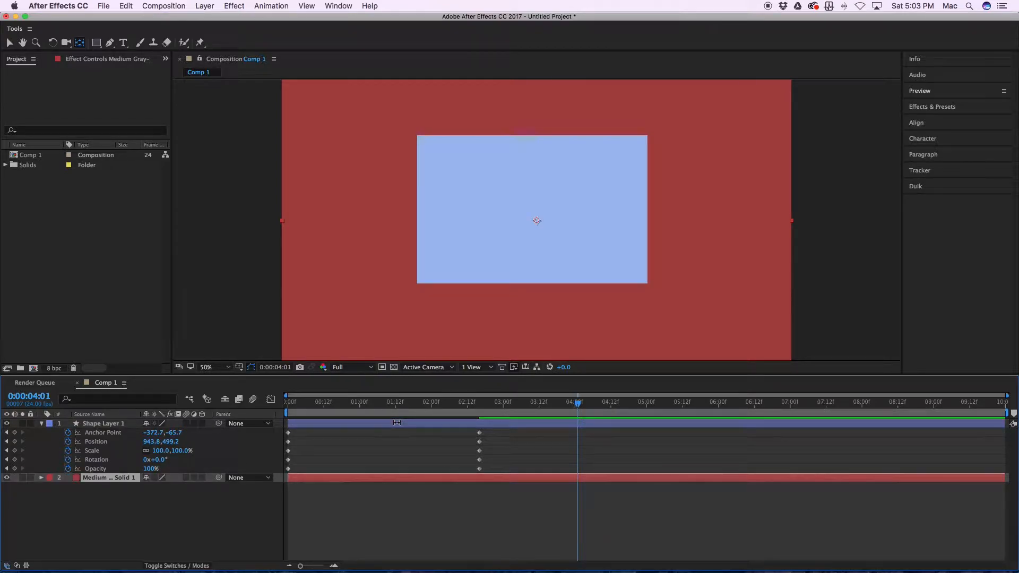
# Step: Play back the animation from the first frame to check the rectangle against the red background
pyautogui.press('Home')
pyautogui.press('space')
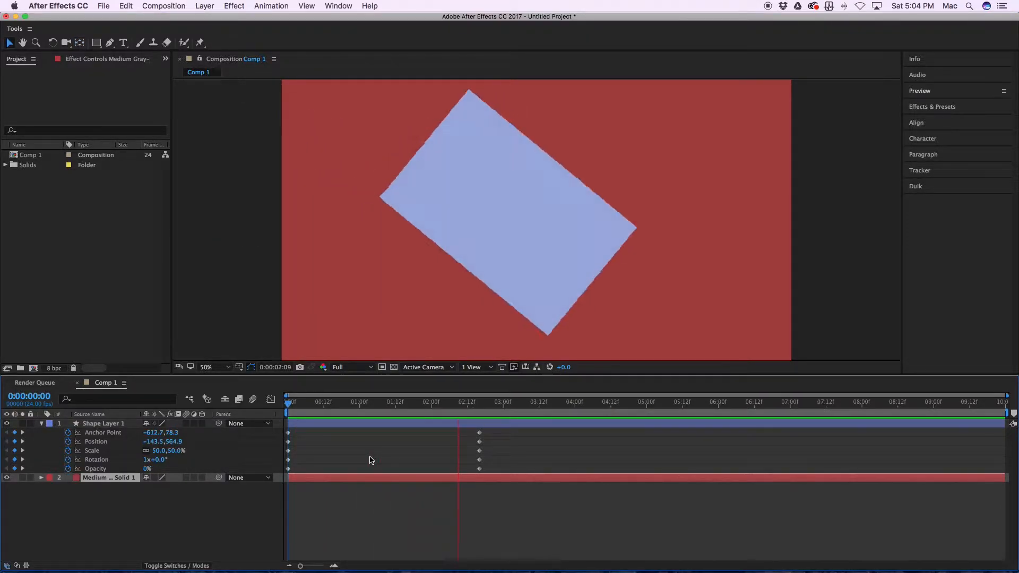
pyautogui.press('space')
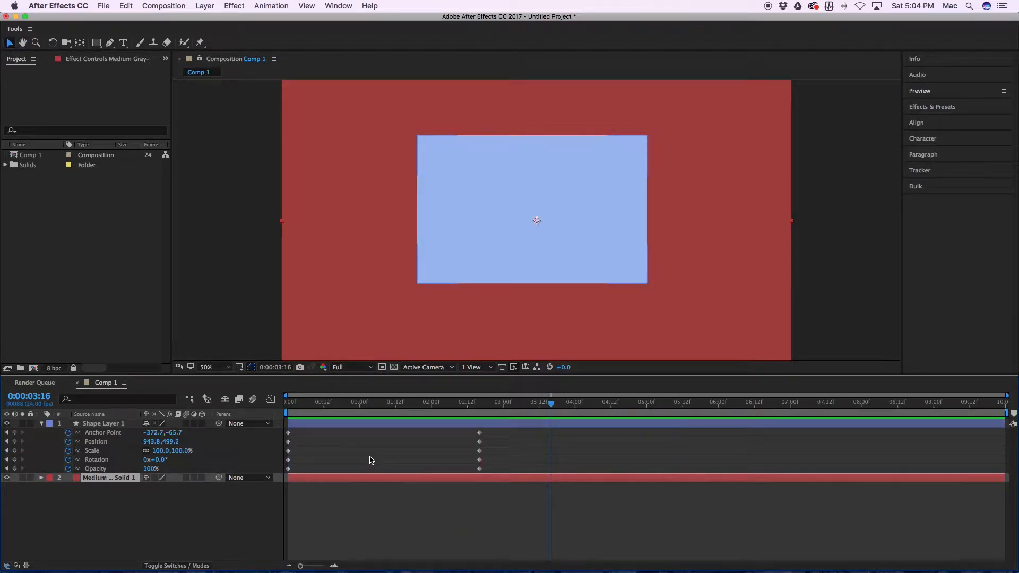
pyautogui.click(416, 518)
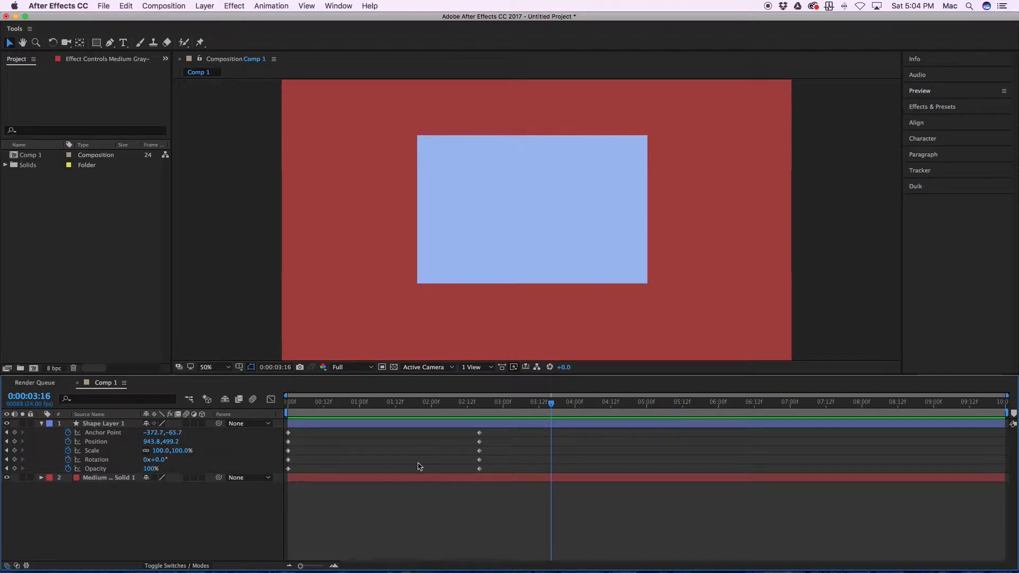
# Step: Apply the Gradient Ramp effect to the red solid layer
pyautogui.click(360, 482)
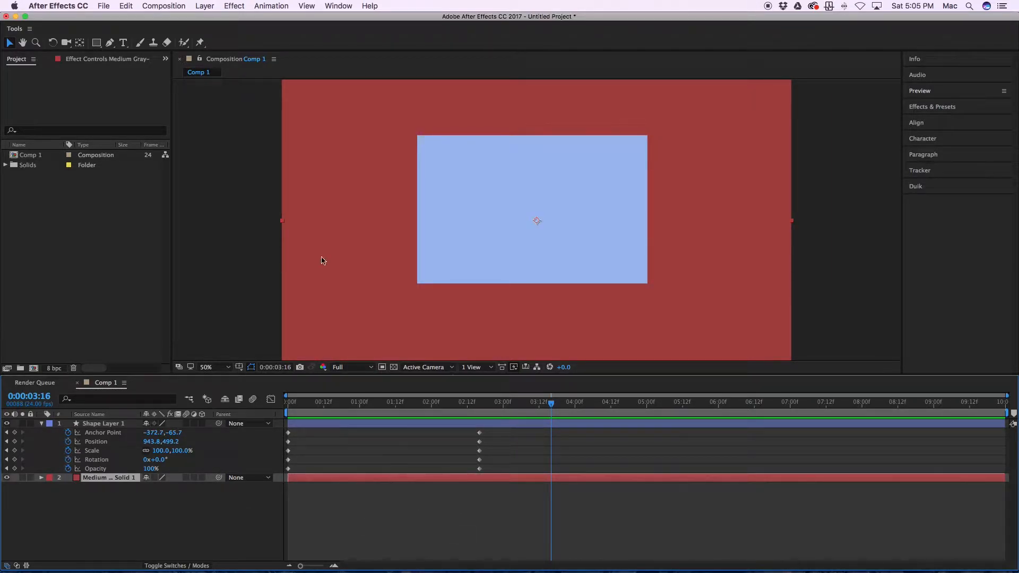
pyautogui.click(233, 6)
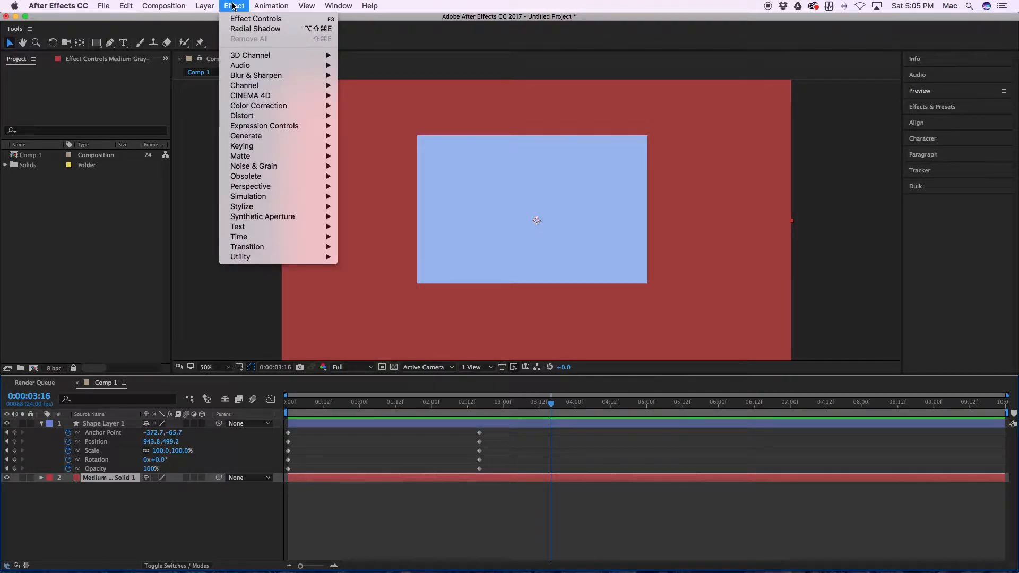
pyautogui.moveTo(276, 138)
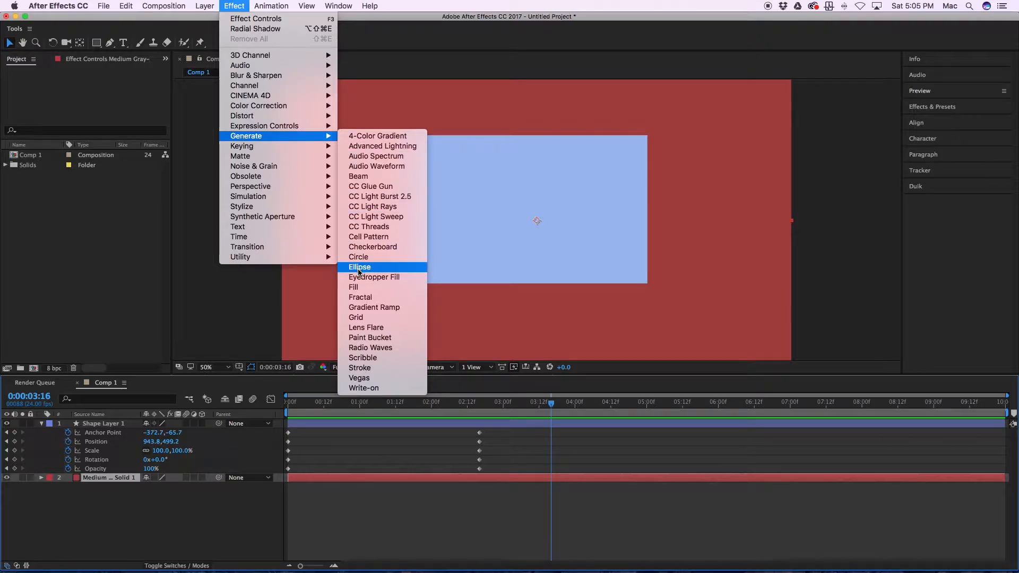
pyautogui.click(360, 309)
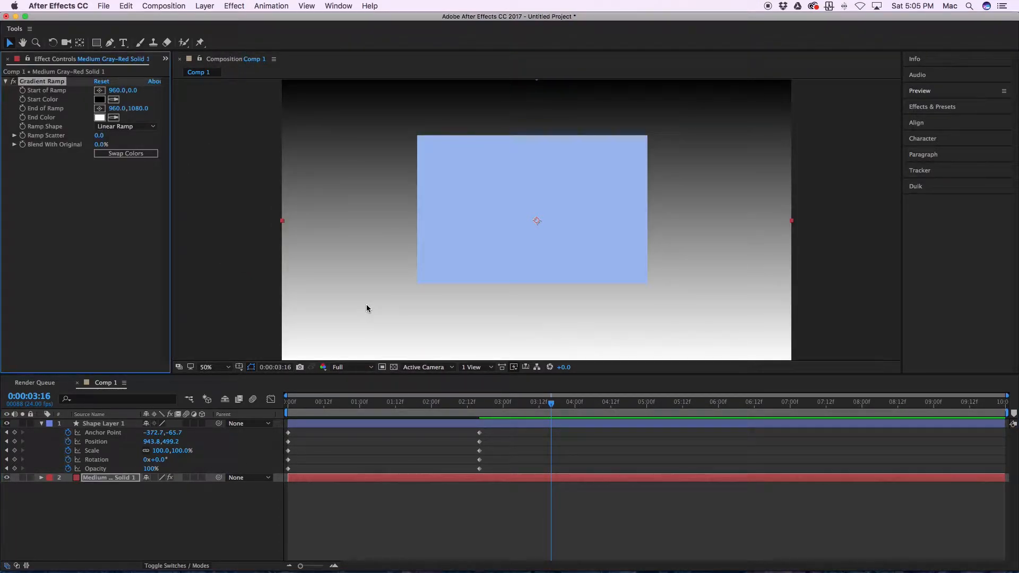
# Step: Set the Gradient Ramp's End Color to a muted red and keep its Start Color black
pyautogui.click(99, 118)
pyautogui.moveTo(132, 233)
pyautogui.mouseDown()
pyautogui.moveTo(143, 197)
pyautogui.moveTo(155, 234)
pyautogui.mouseUp()
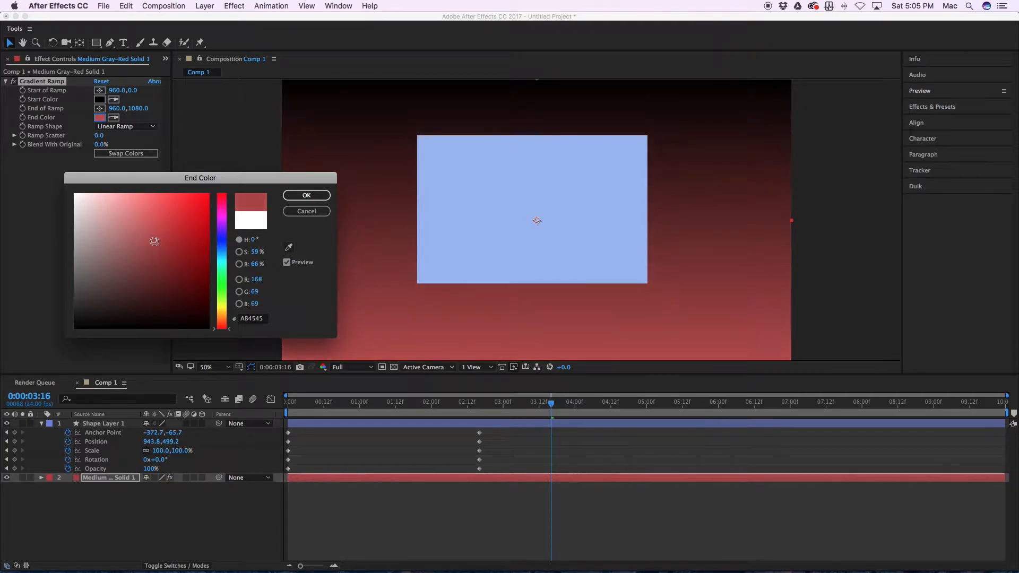
pyautogui.click(306, 195)
pyautogui.click(99, 100)
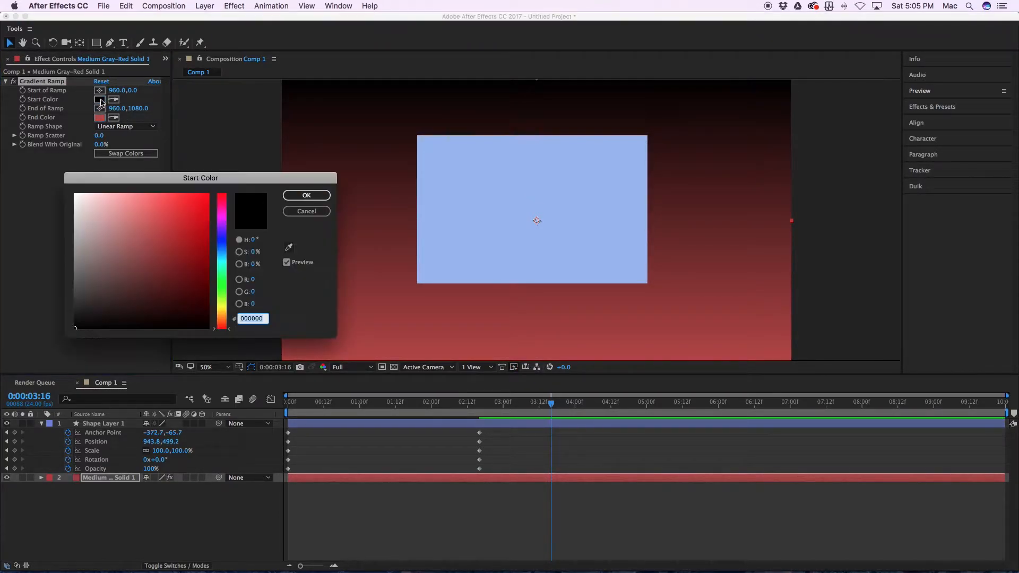
pyautogui.moveTo(94, 258); pyautogui.dragTo(53, 346)
pyautogui.click(307, 195)
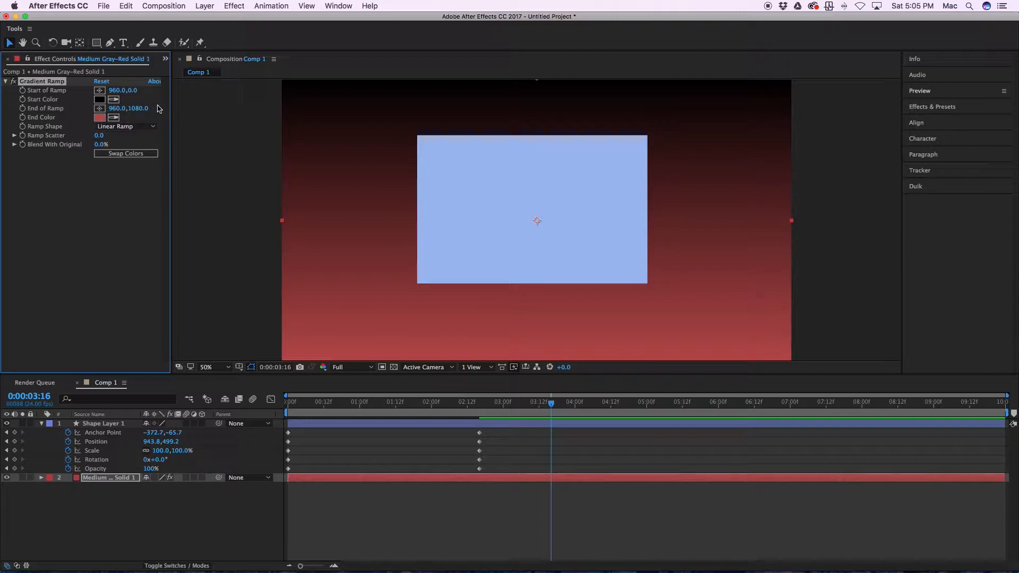
# Step: Make the gradient a Radial Ramp from muted red to black, ending at 960, 1138, with Ramp Scatter 8.8 and Blend With Original 40.1%
pyautogui.click(123, 127)
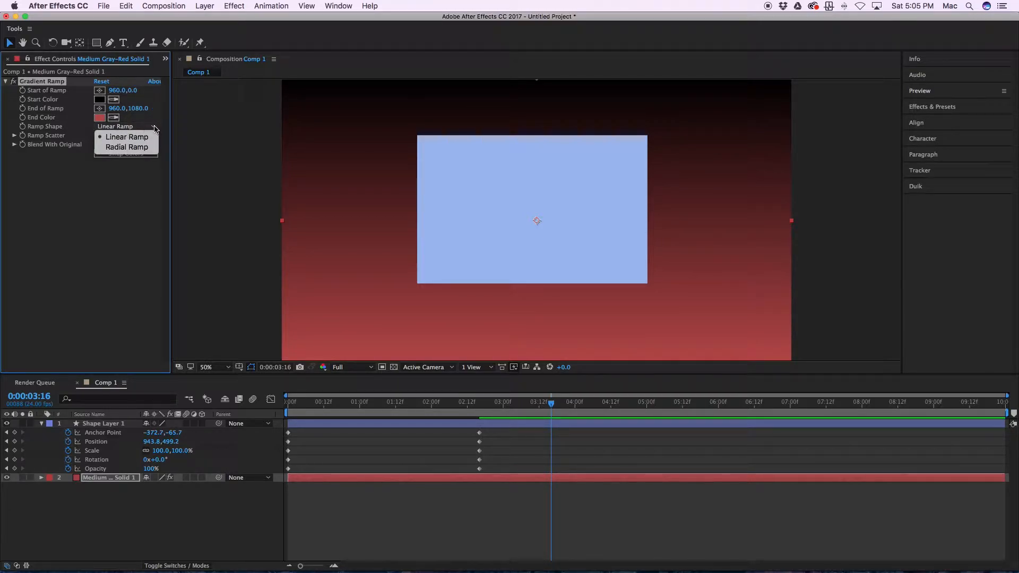
pyautogui.click(128, 147)
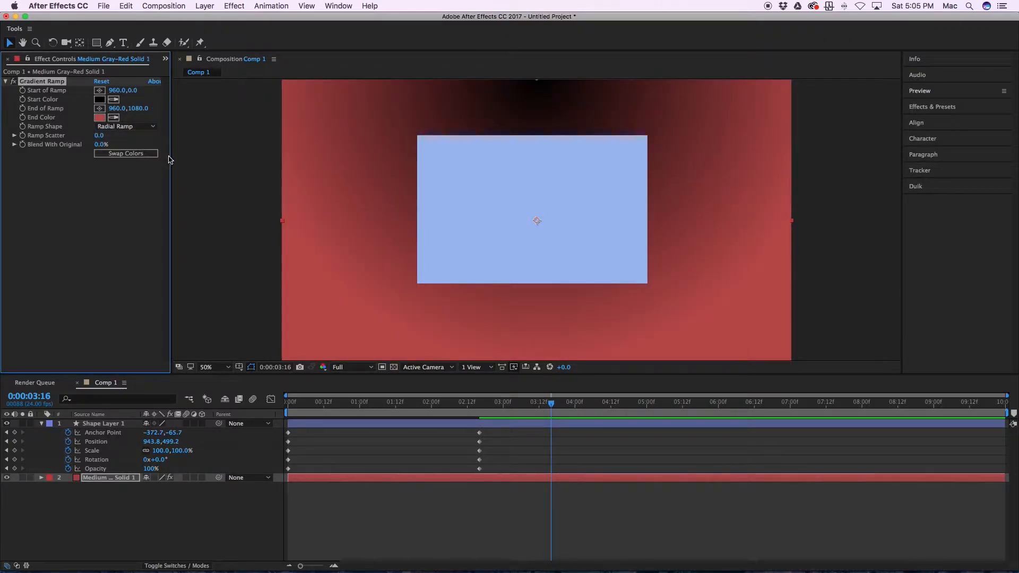
pyautogui.click(113, 117)
pyautogui.click(87, 106)
pyautogui.click(100, 100)
pyautogui.moveTo(154, 238); pyautogui.dragTo(132, 240)
pyautogui.click(306, 195)
pyautogui.scroll(-5, 369, 306)
pyautogui.scroll(5, 517, 244)
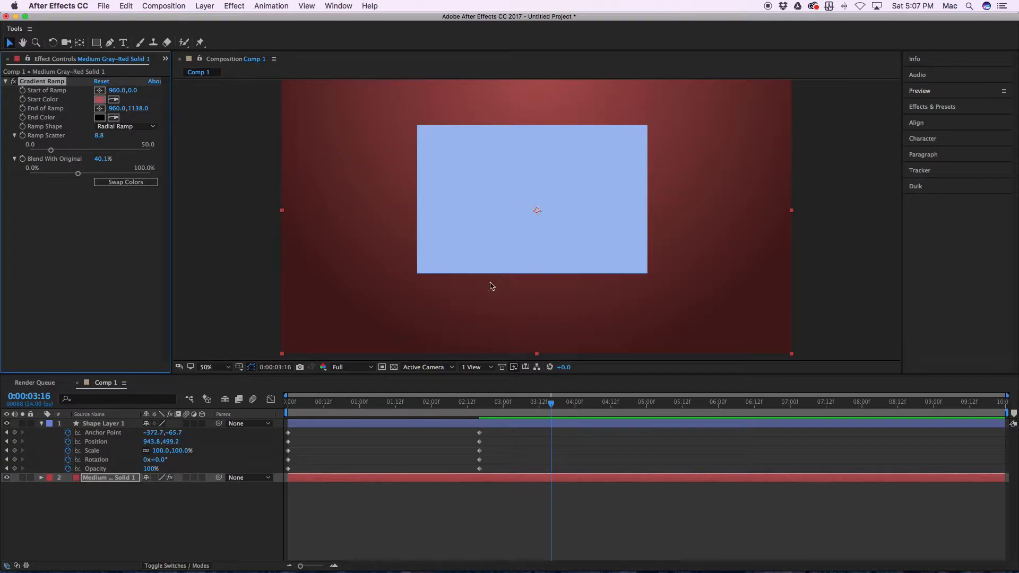
# Step: Apply a Drop Shadow effect to the rectangle layer with Distance 16.4 and Softness 43
pyautogui.click(437, 424)
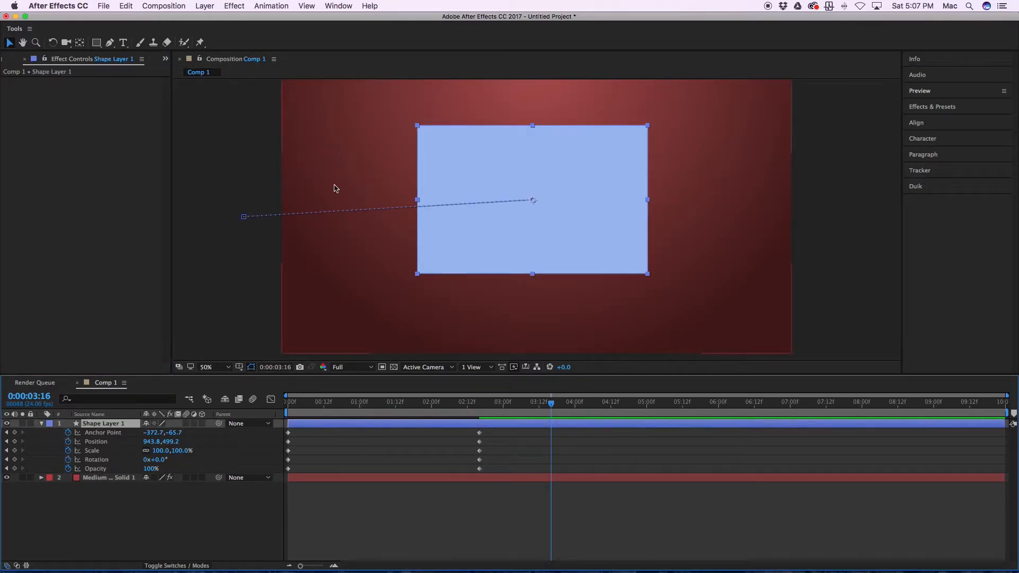
pyautogui.click(234, 6)
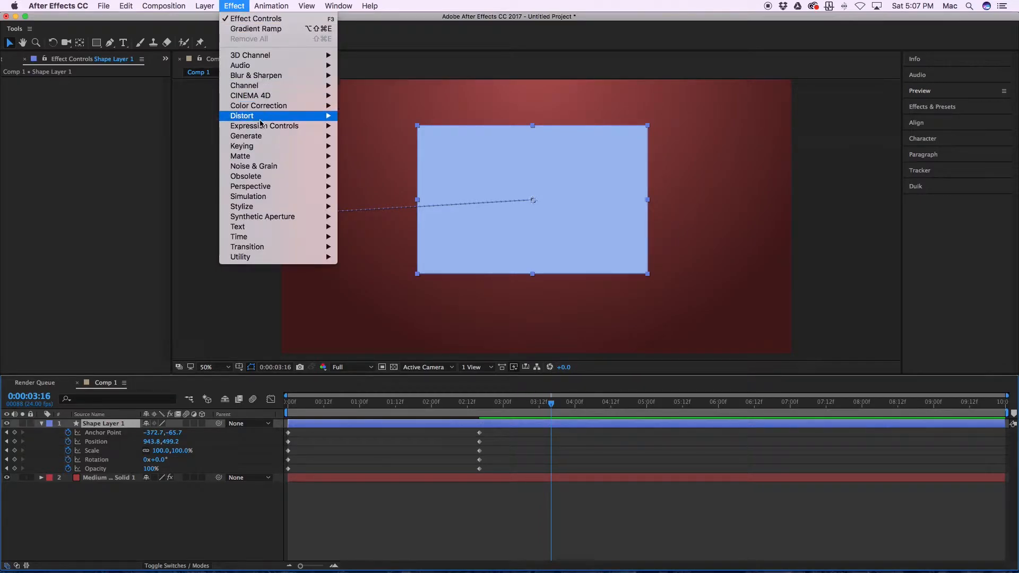
pyautogui.moveTo(260, 182)
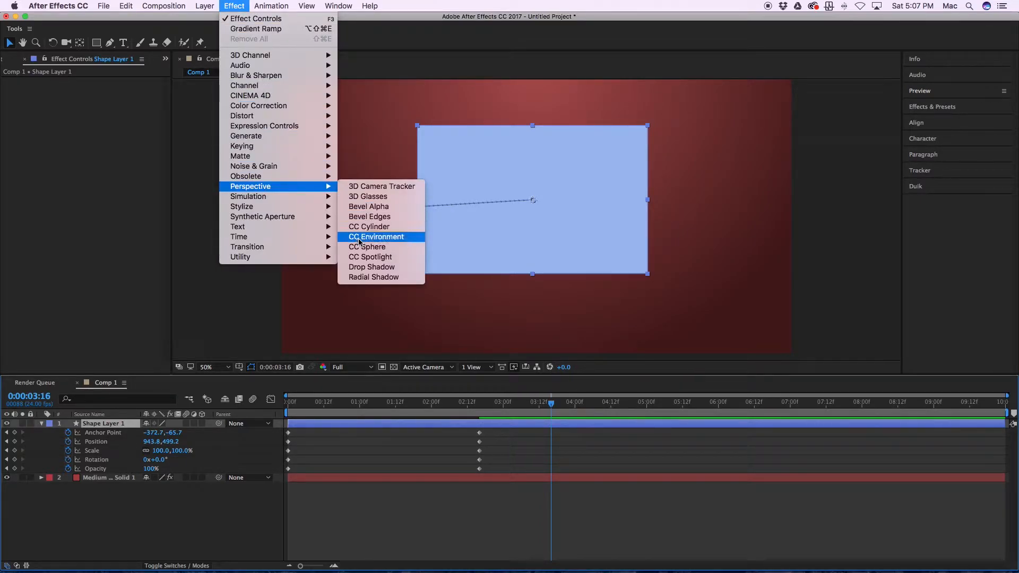
pyautogui.click(365, 268)
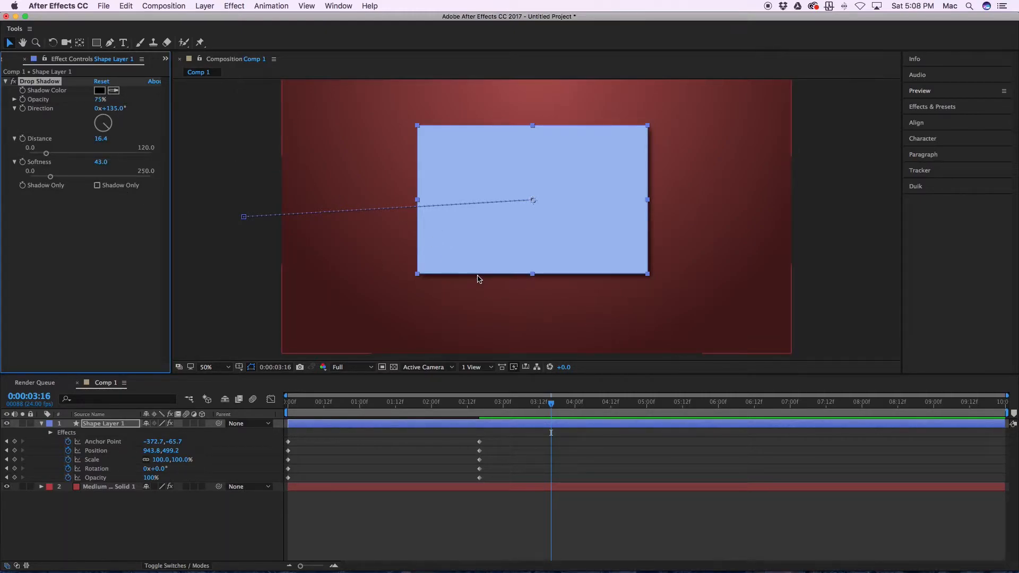
# Step: Play back the animation from the first frame to check the drop shadow over the gradient background
pyautogui.press('Home')
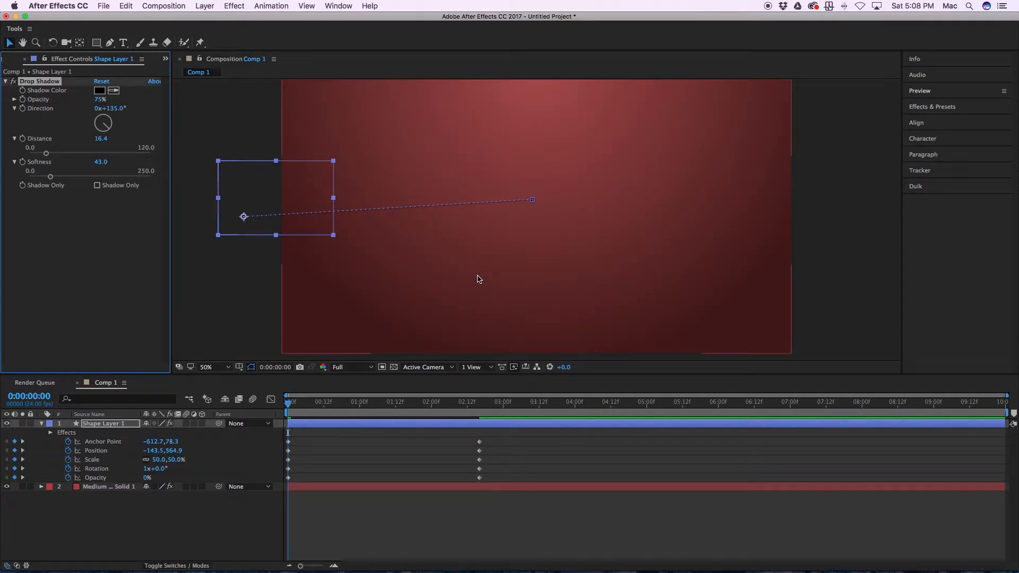
pyautogui.press('space')
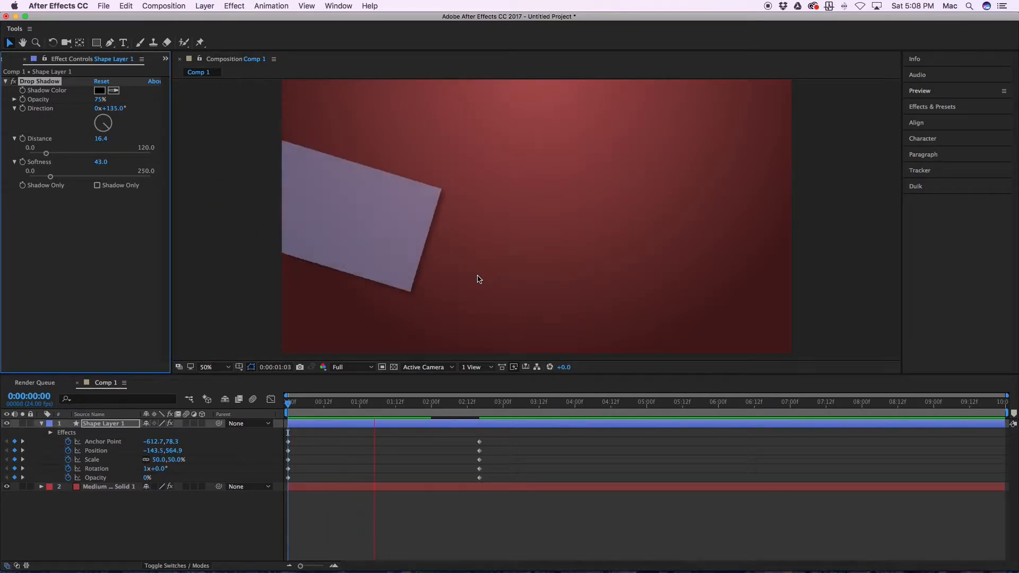
pyautogui.press('space')
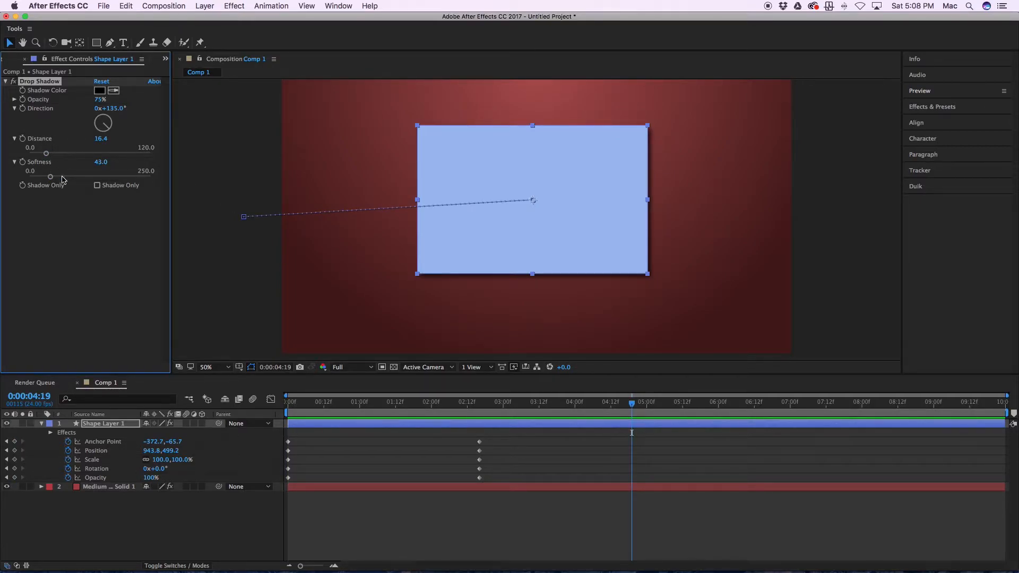
# Step: Add a text layer with the person's nickname over the rectangle and set its font size to 120 px
pyautogui.click(369, 486)
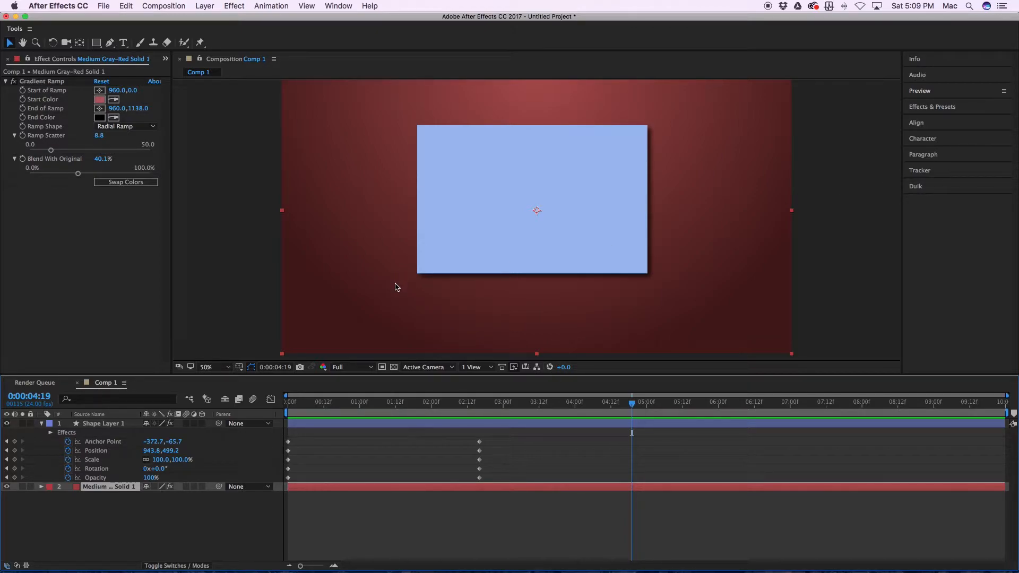
pyautogui.press('super+t')
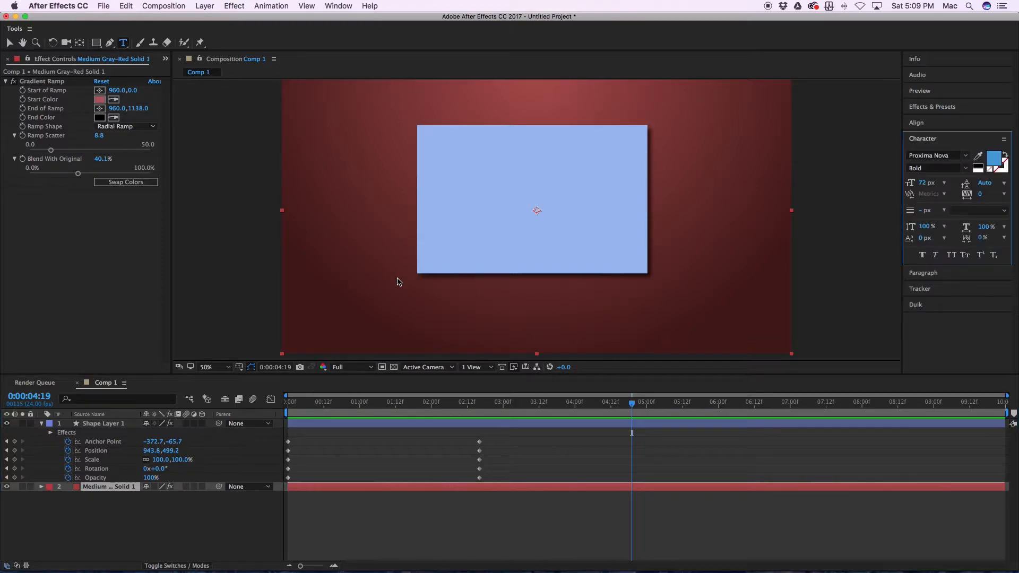
pyautogui.click(350, 218)
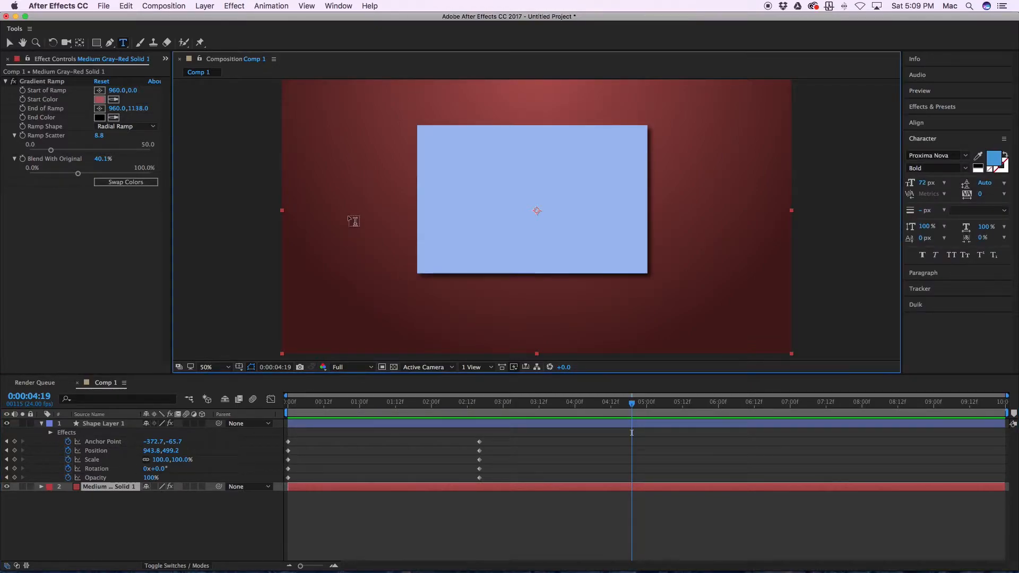
pyautogui.write('Mike Dawg')
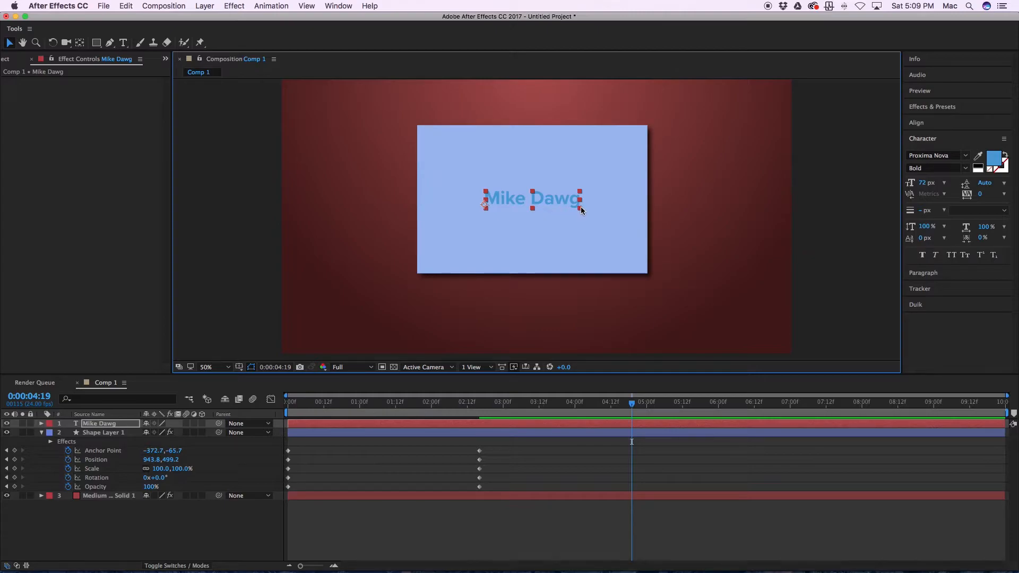
pyautogui.moveTo(548, 196); pyautogui.dragTo(554, 201)
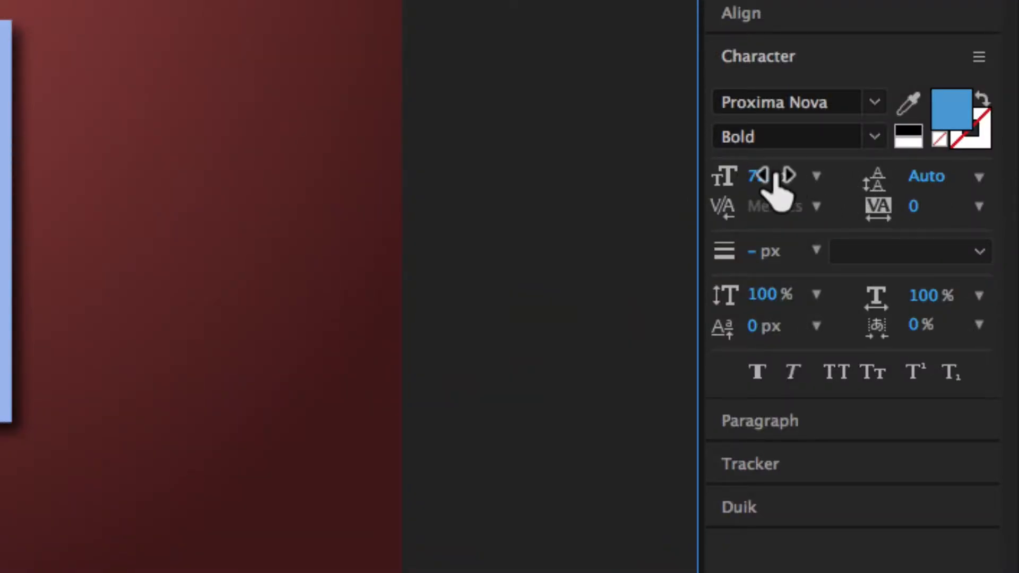
pyautogui.click(760, 176)
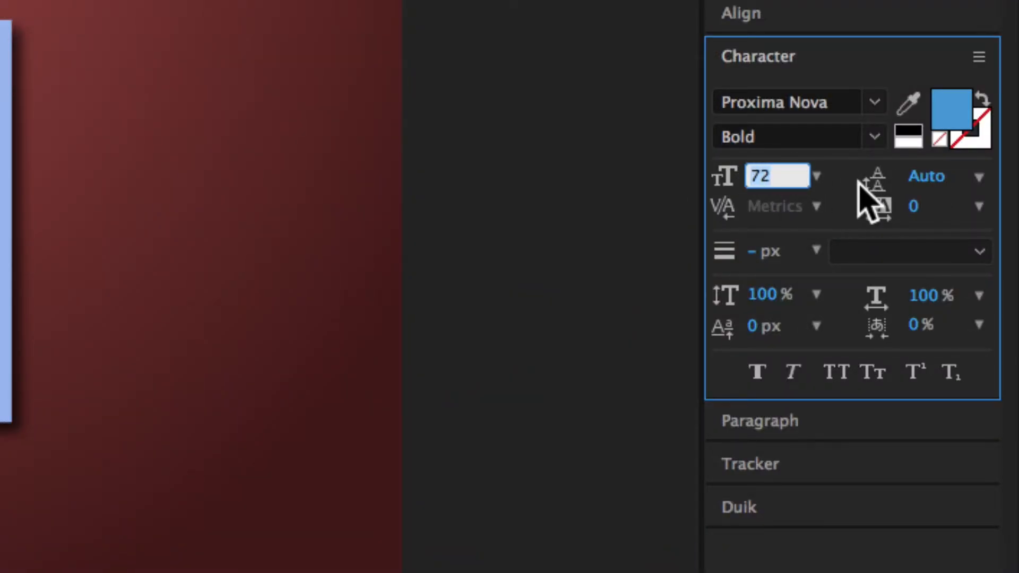
pyautogui.write('120')
pyautogui.press('Return')
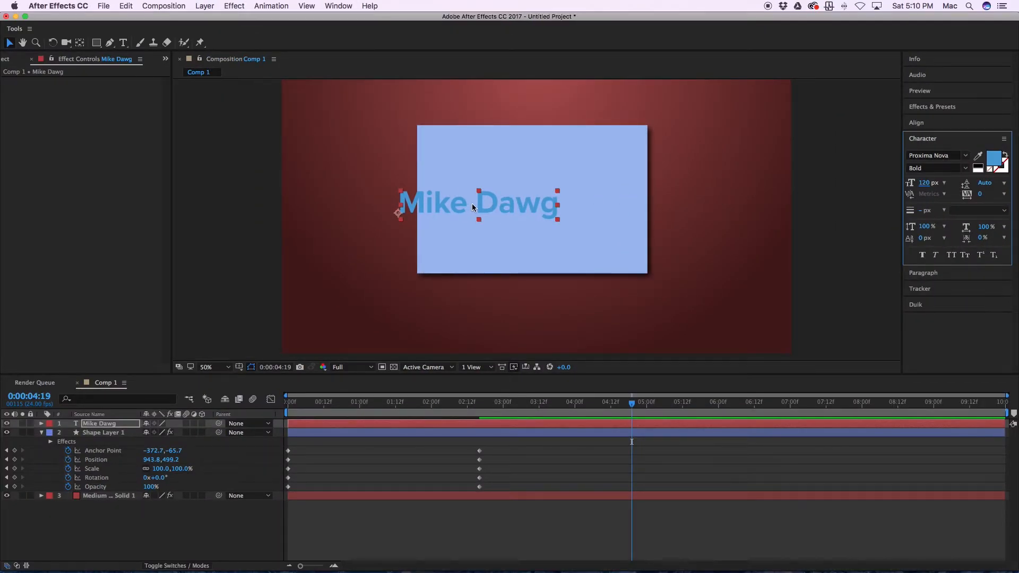
# Step: Centre the enlarged text on the rectangle and play back the animation from the first frame
pyautogui.moveTo(472, 203); pyautogui.dragTo(531, 204)
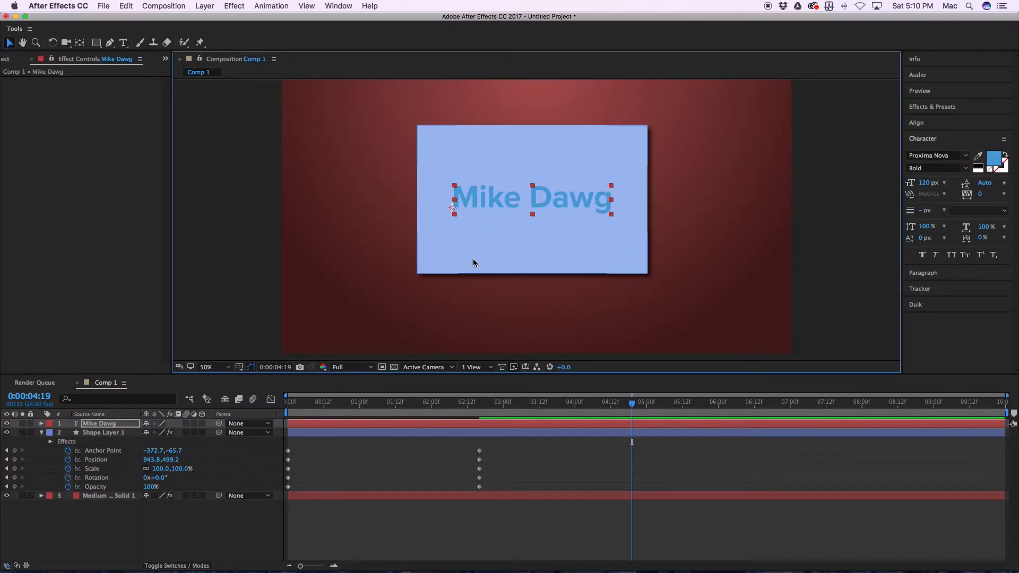
pyautogui.press('space')
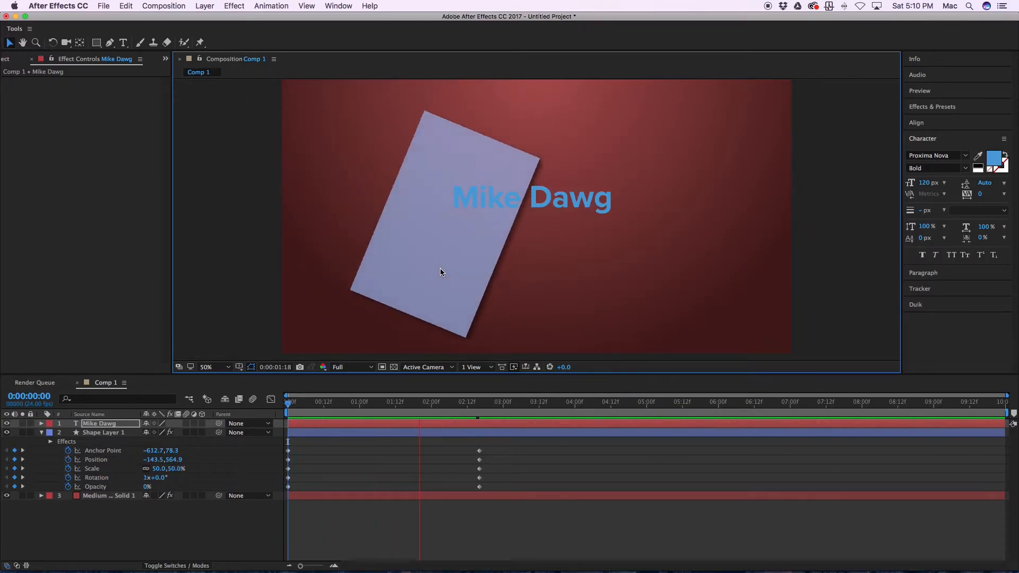
pyautogui.press('space')
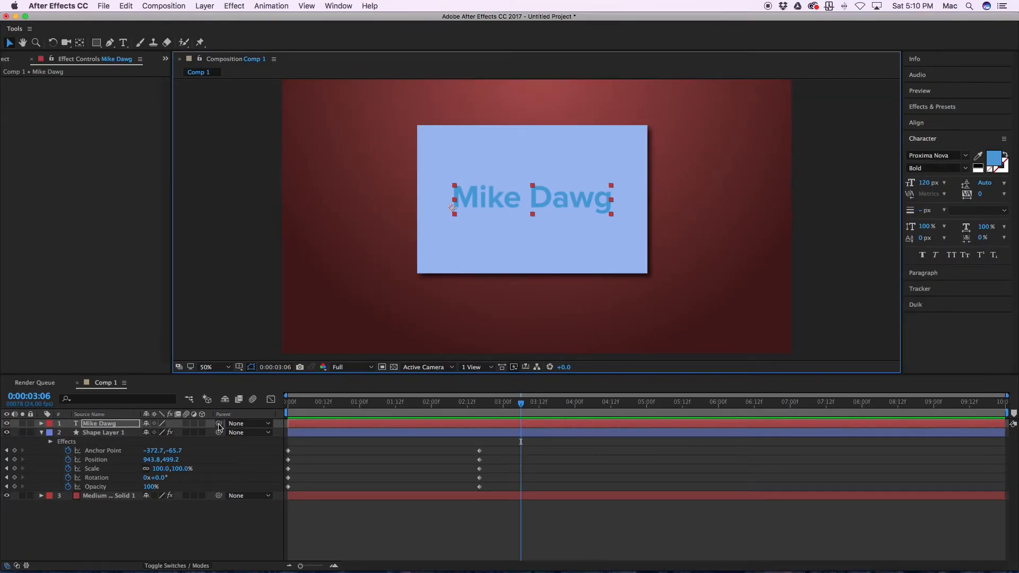
# Step: Parent the text layer to the rectangle's shape layer and play back the animation from the first frame
pyautogui.moveTo(218, 421); pyautogui.dragTo(13, 453)
pyautogui.moveTo(137, 434); pyautogui.dragTo(125, 437)
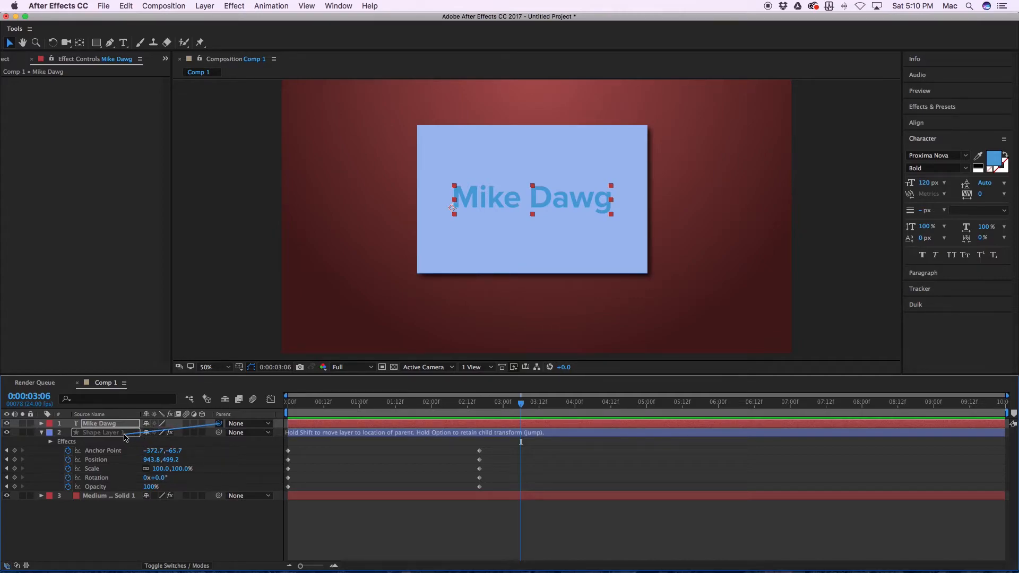
pyautogui.moveTo(125, 436); pyautogui.dragTo(128, 437)
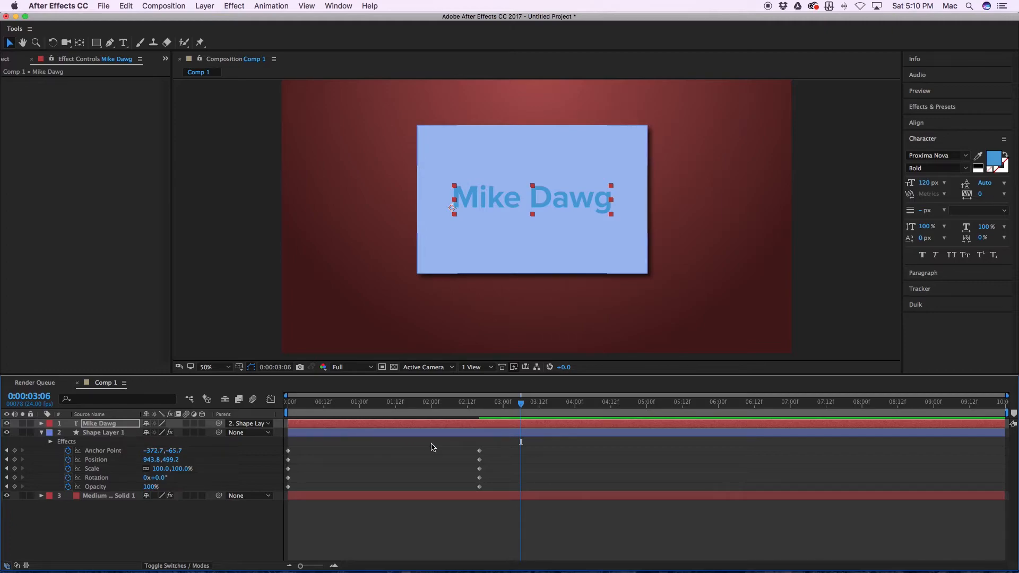
pyautogui.press('Home')
pyautogui.press('space')
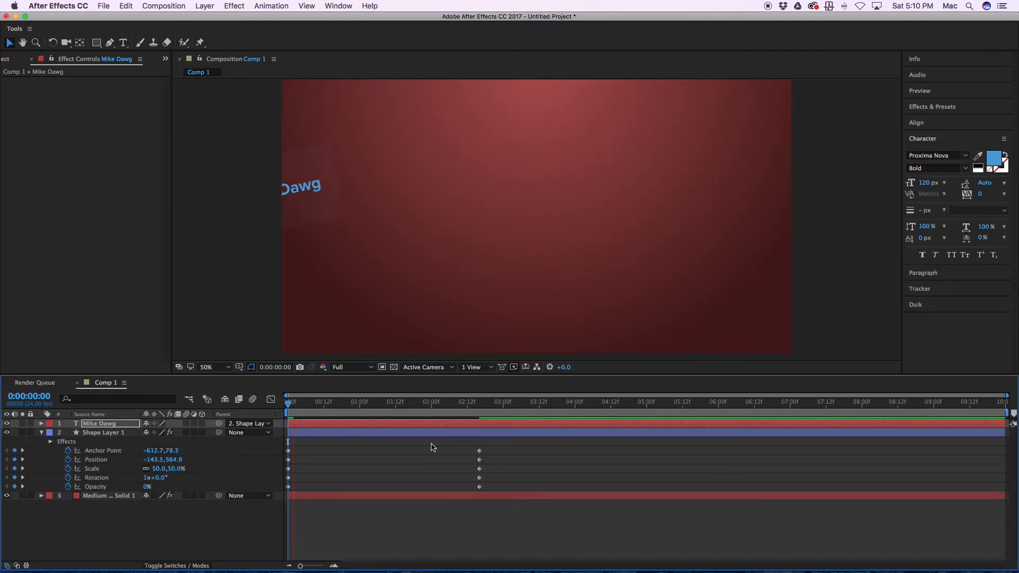